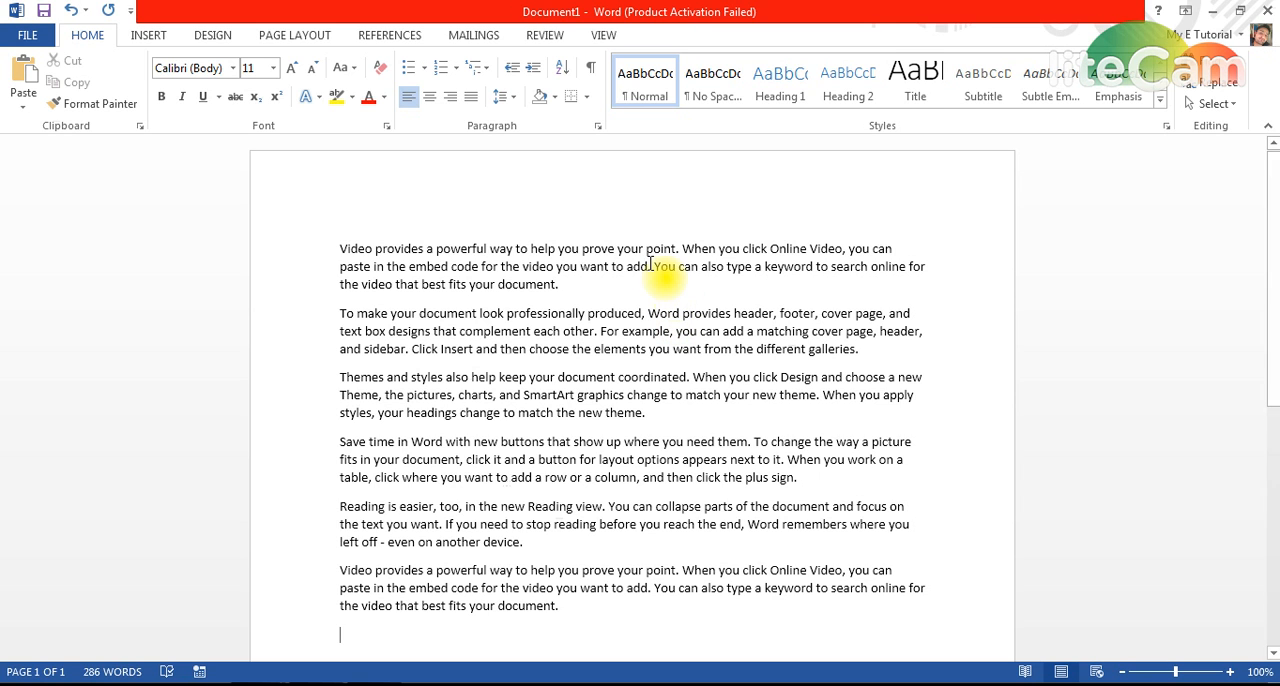
Step: Insert the picture file Dp from the Desktop folder below the last paragraph
click(152, 36)
click(172, 96)
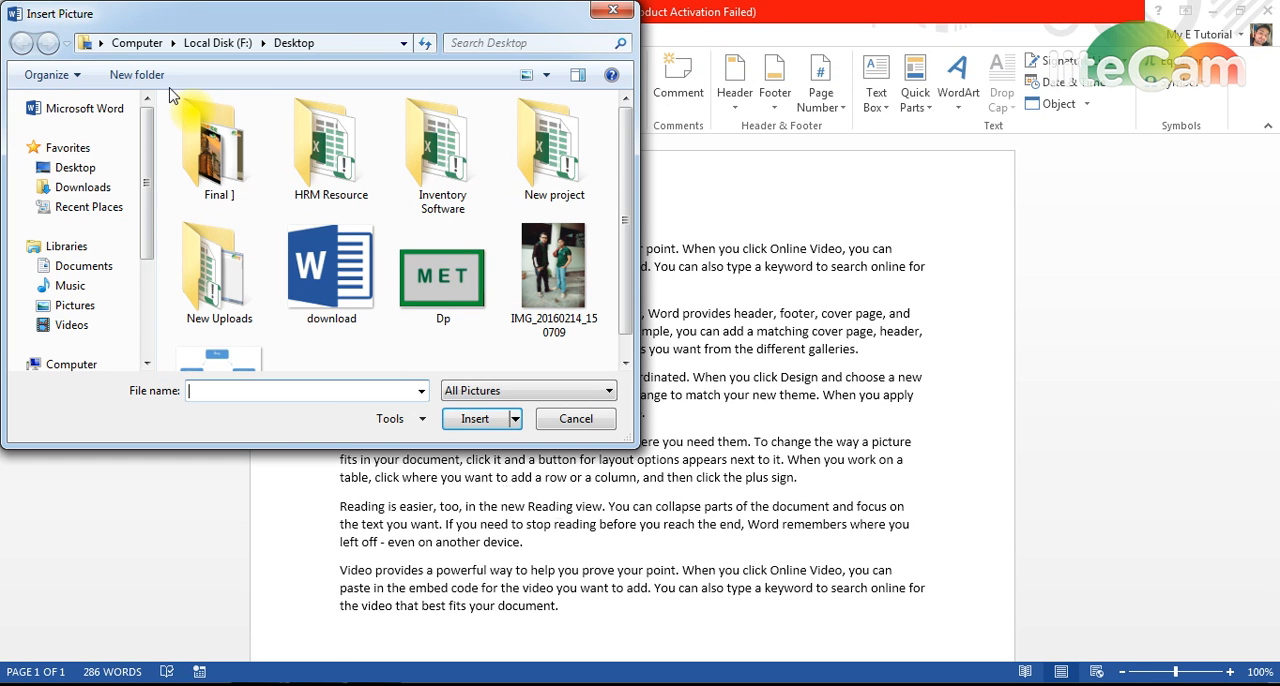
double_click(444, 273)
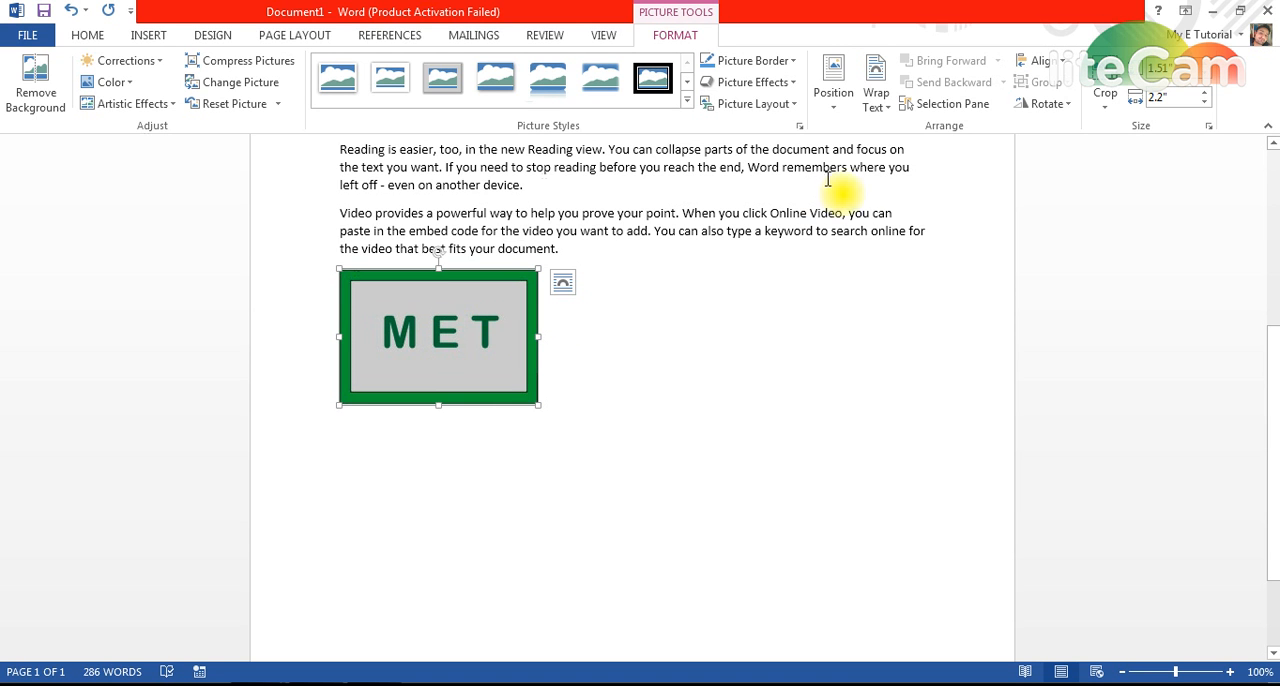
Step: Set the MET picture's text wrapping to Behind Text and move it slightly down below the last paragraph
click(878, 108)
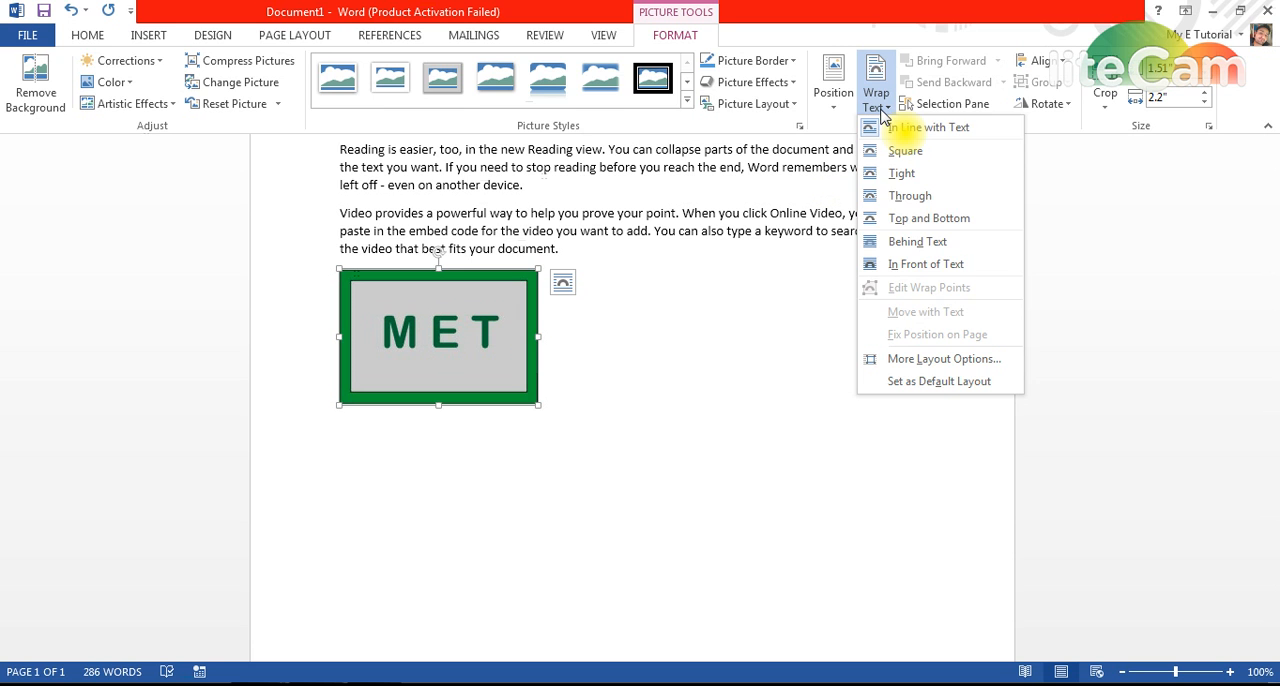
click(912, 245)
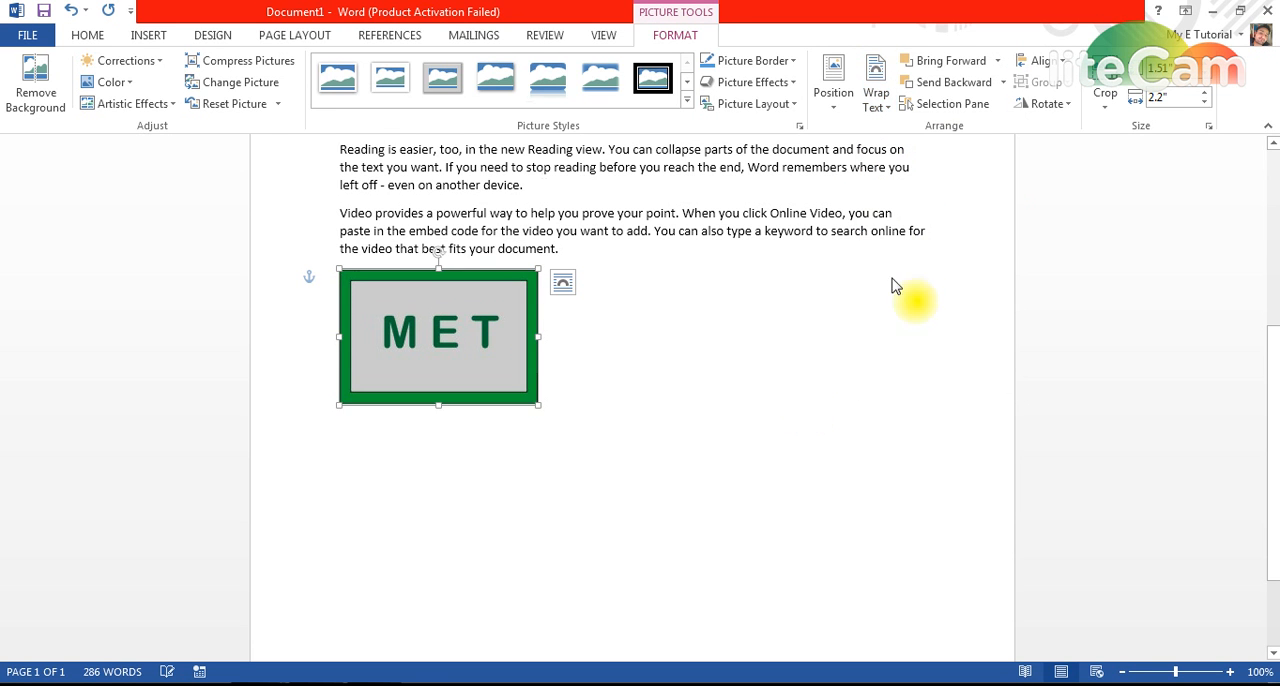
click(629, 366)
mouse_move(505, 362)
mouse_down()
mouse_move(591, 350)
mouse_move(523, 366)
mouse_move(480, 357)
mouse_up()
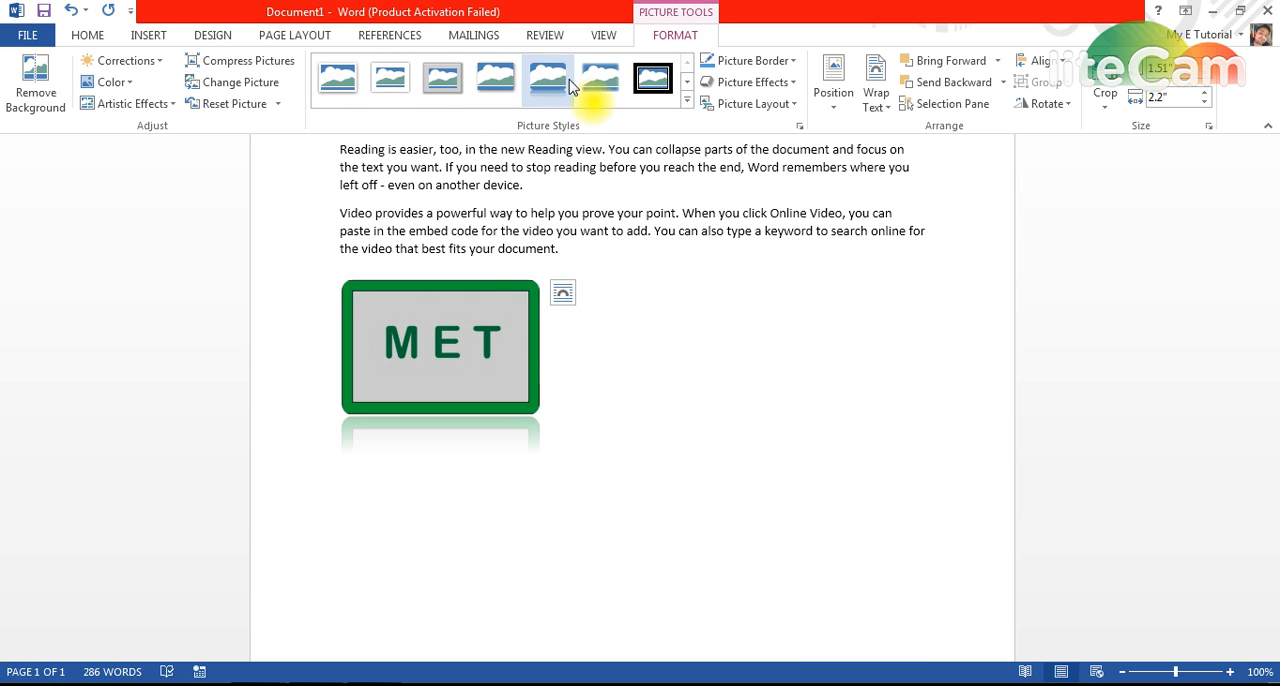
Step: Apply the Metal Frame picture style to the MET picture
click(685, 84)
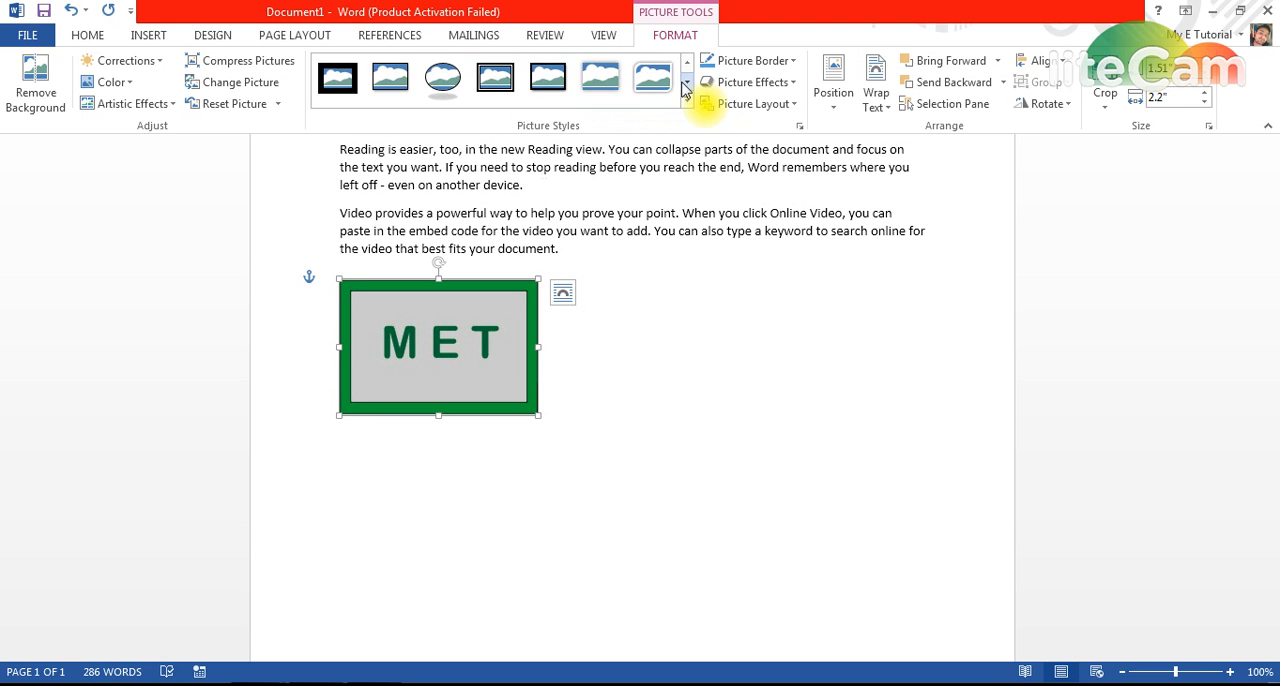
click(687, 97)
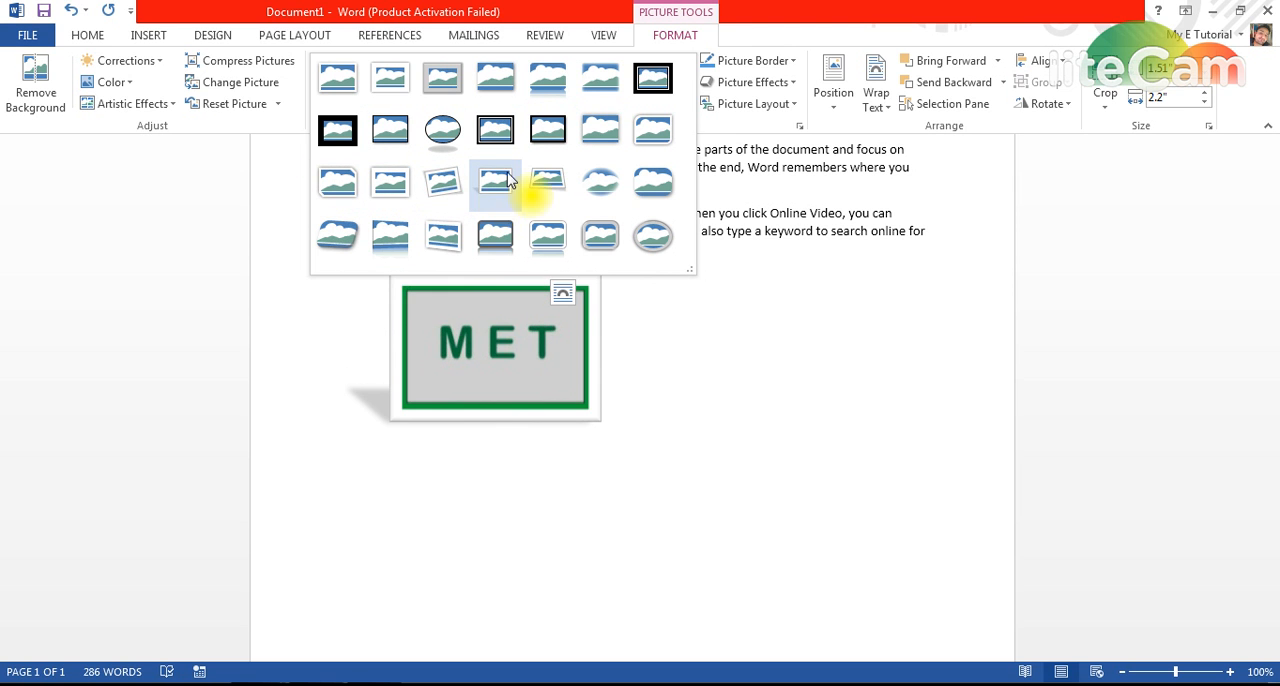
click(433, 95)
click(650, 368)
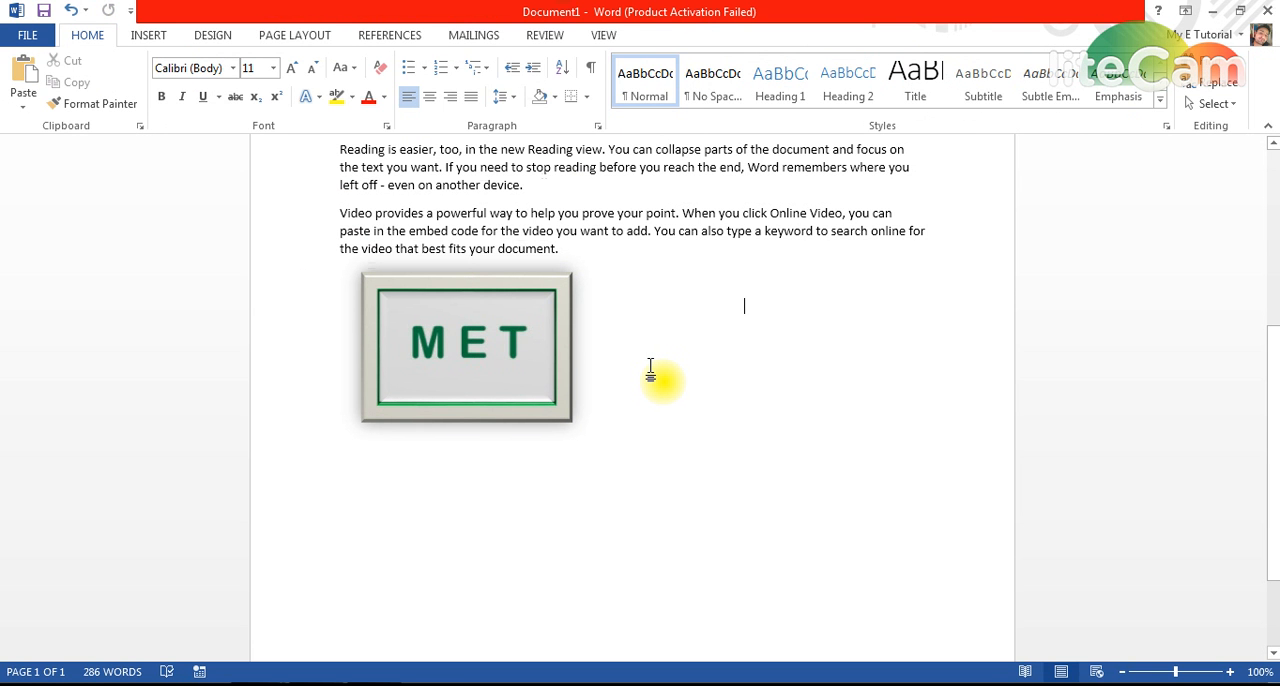
click(522, 289)
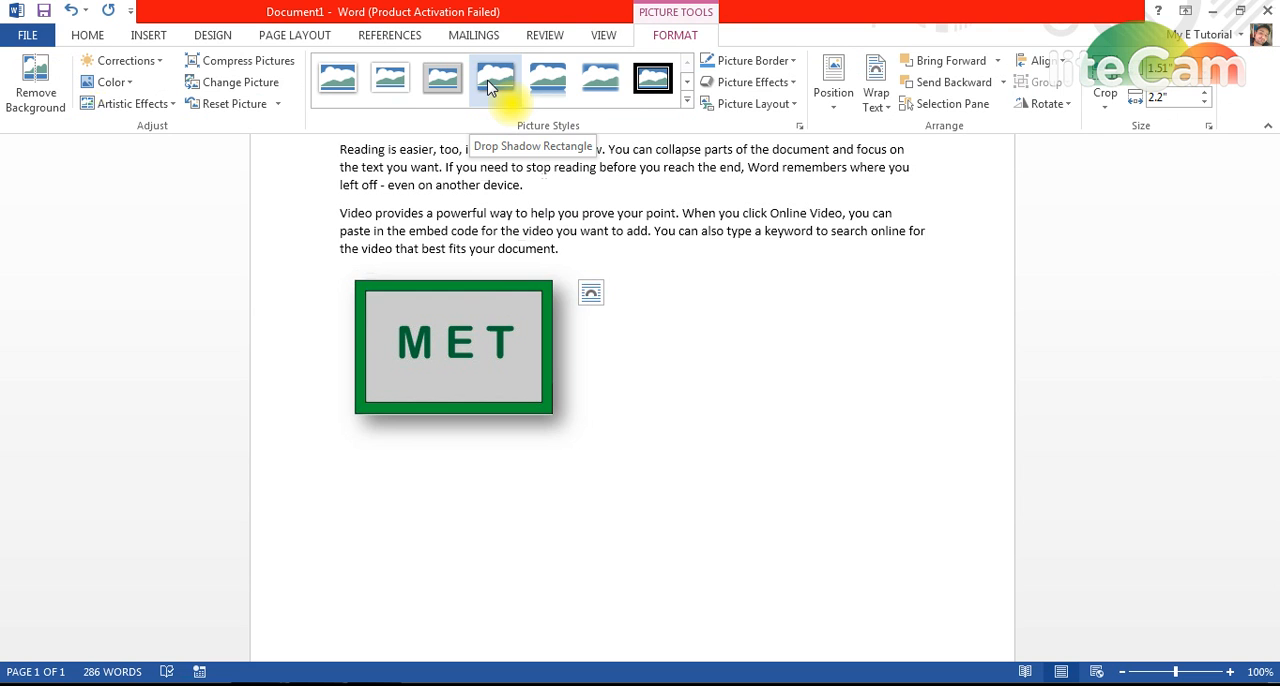
click(444, 92)
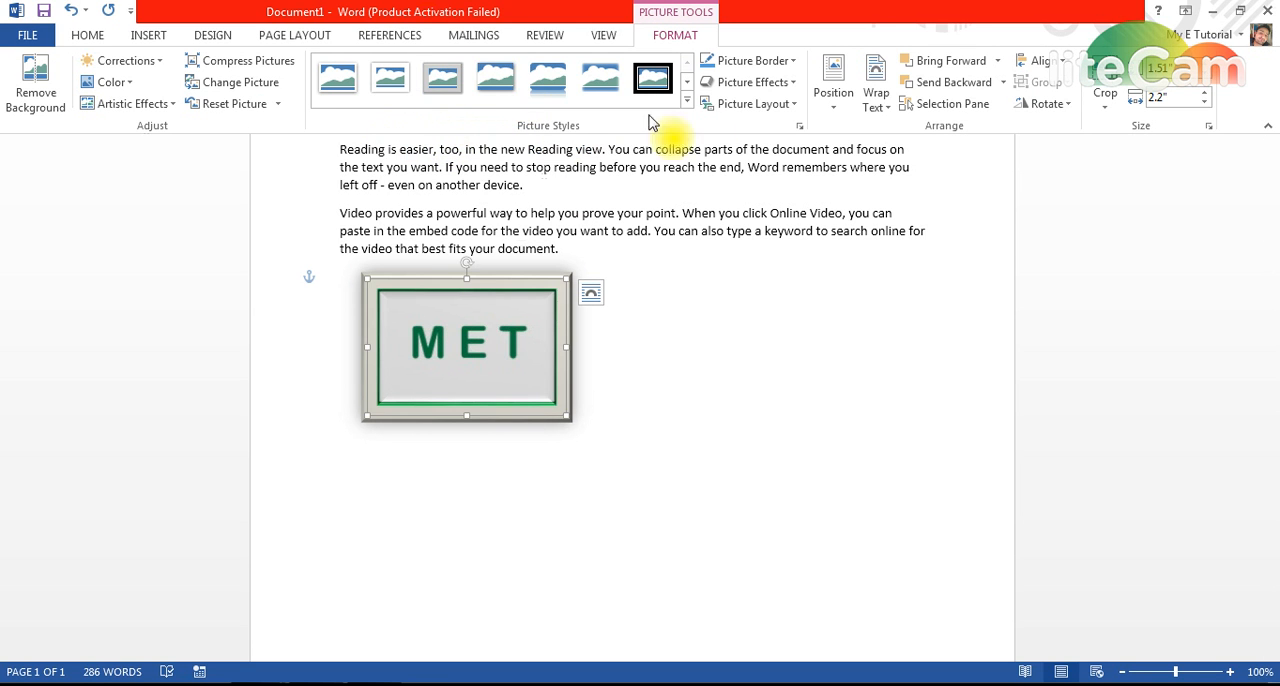
Step: Examine the framed picture's available border colours, shadow, reflection, glow, soft edge, bevel and 3-D rotation effects, and page position presets
click(793, 61)
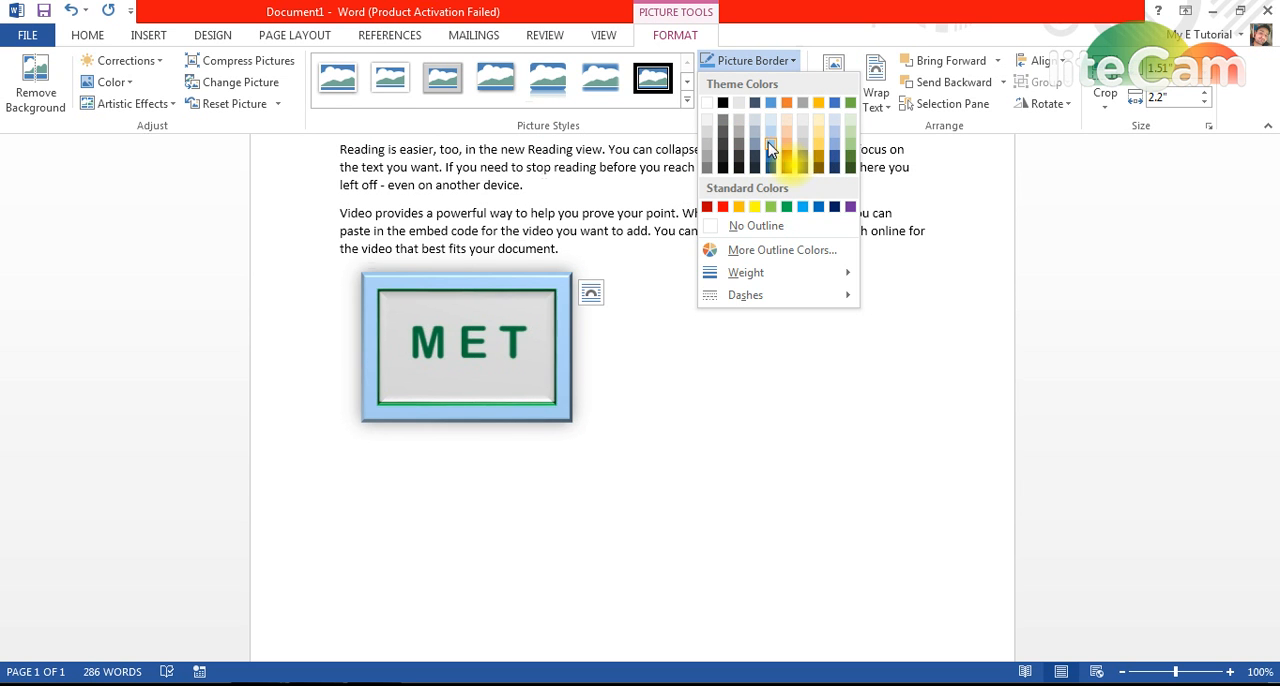
click(790, 60)
click(790, 82)
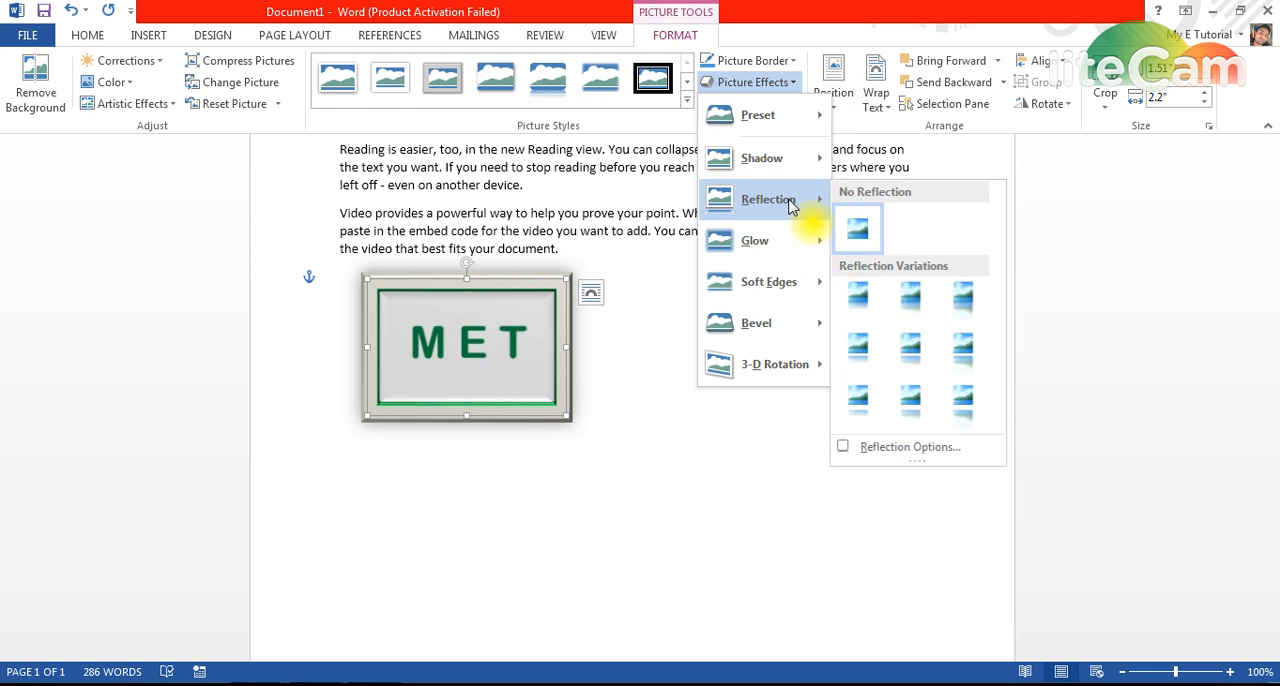
mouse_move(800, 165)
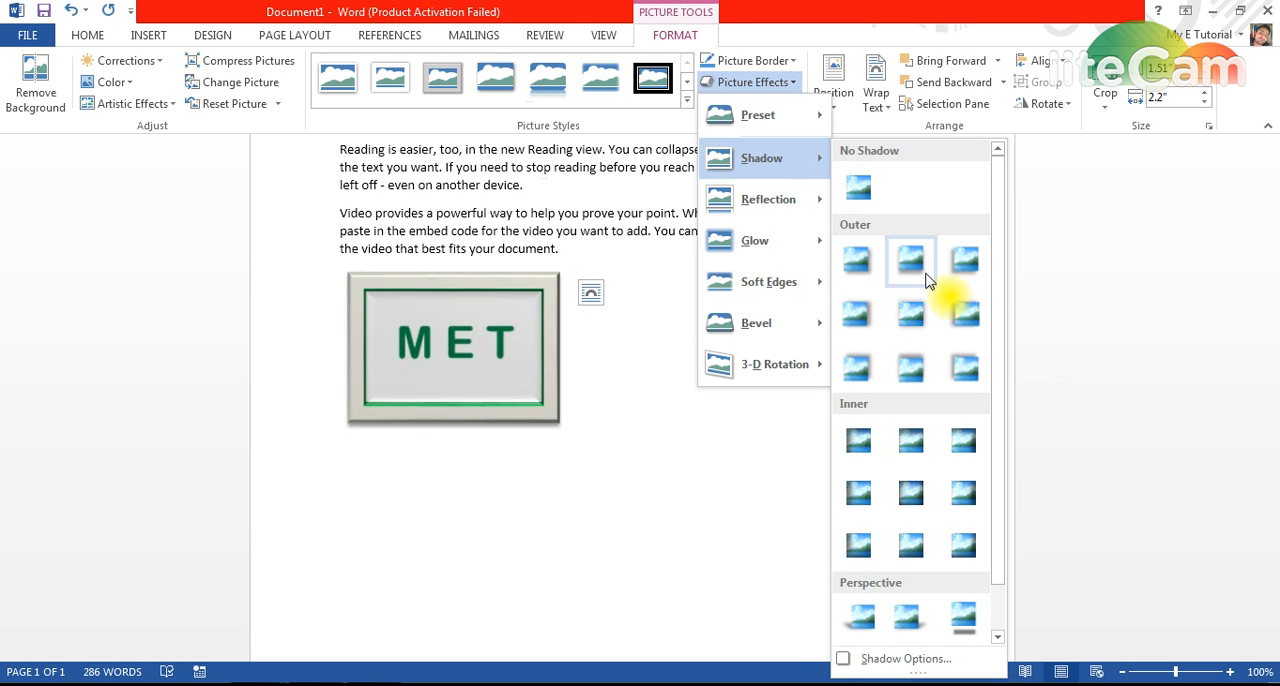
mouse_move(785, 200)
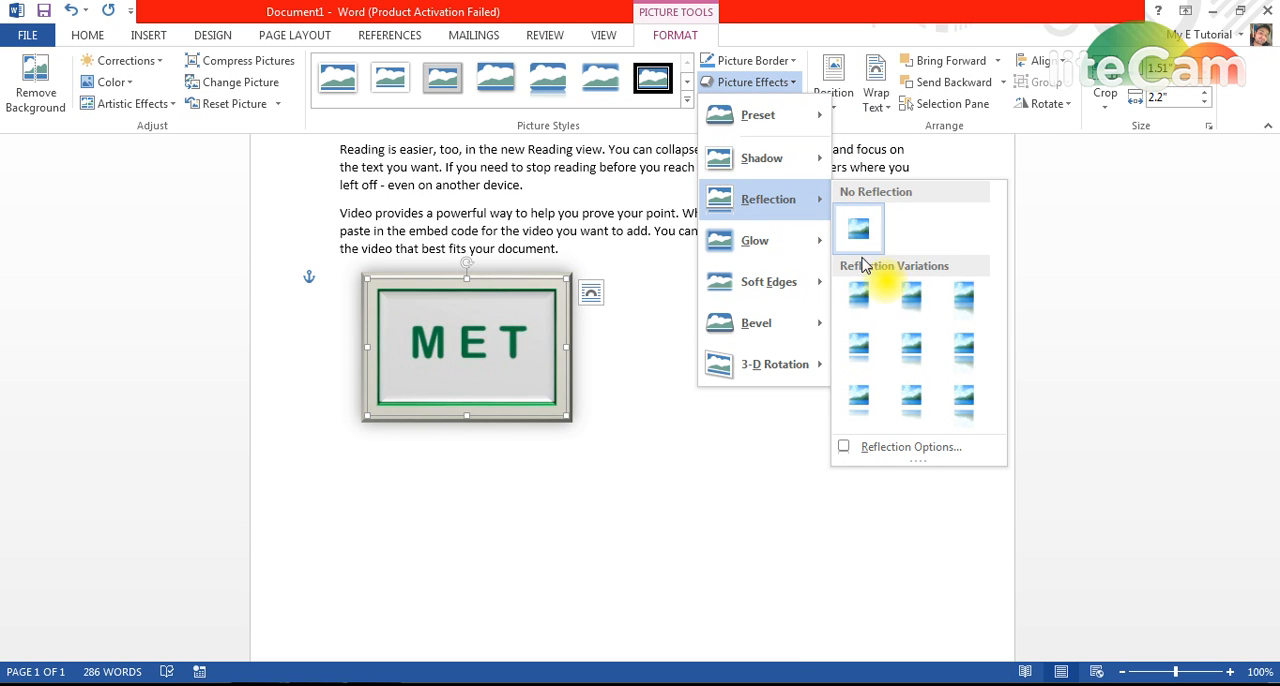
mouse_move(805, 245)
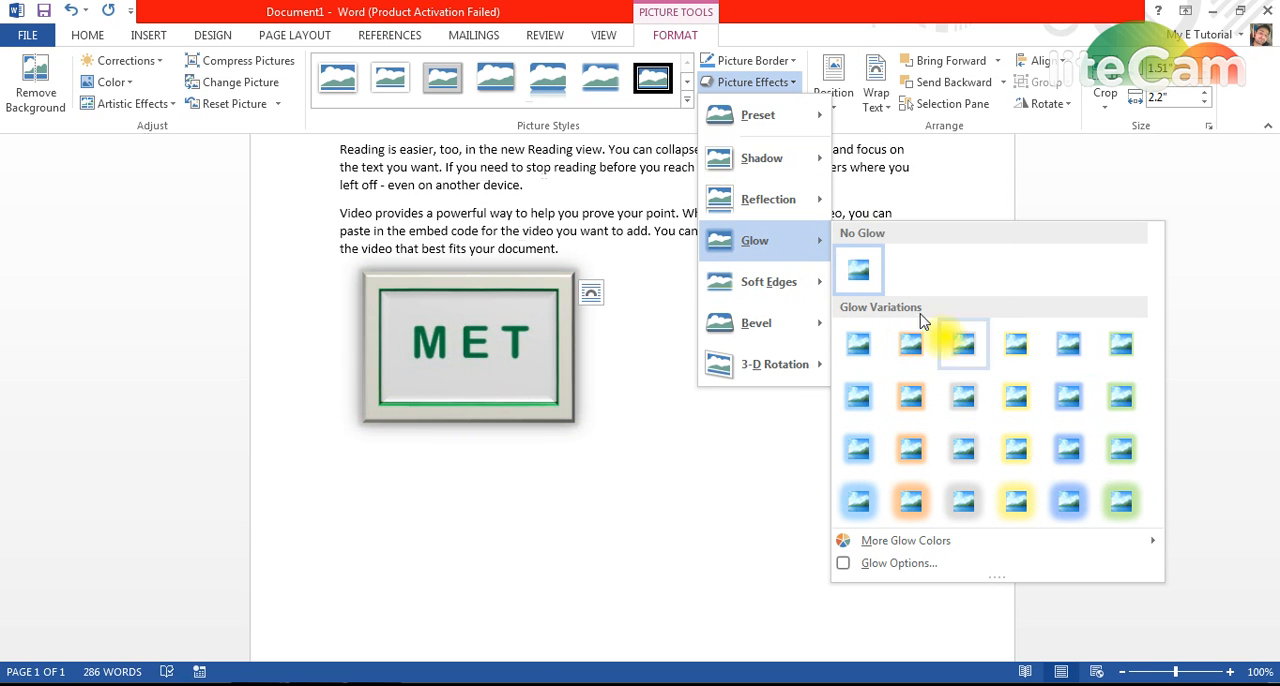
mouse_move(765, 287)
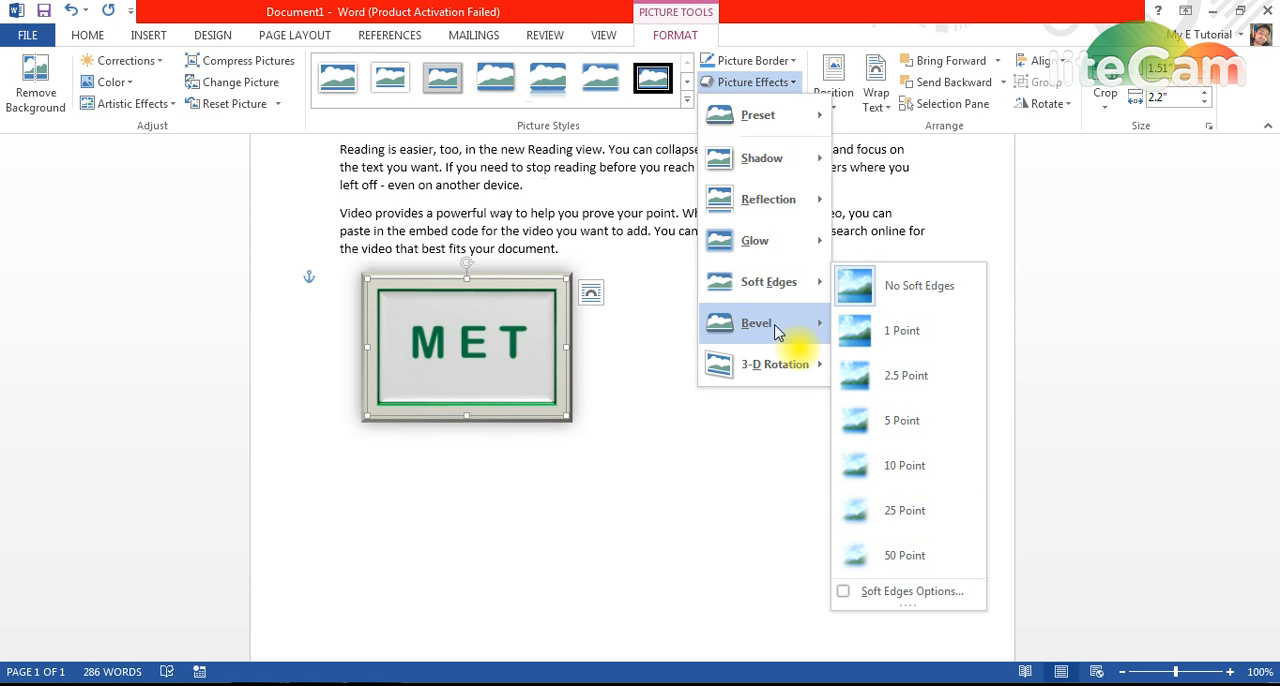
mouse_move(778, 333)
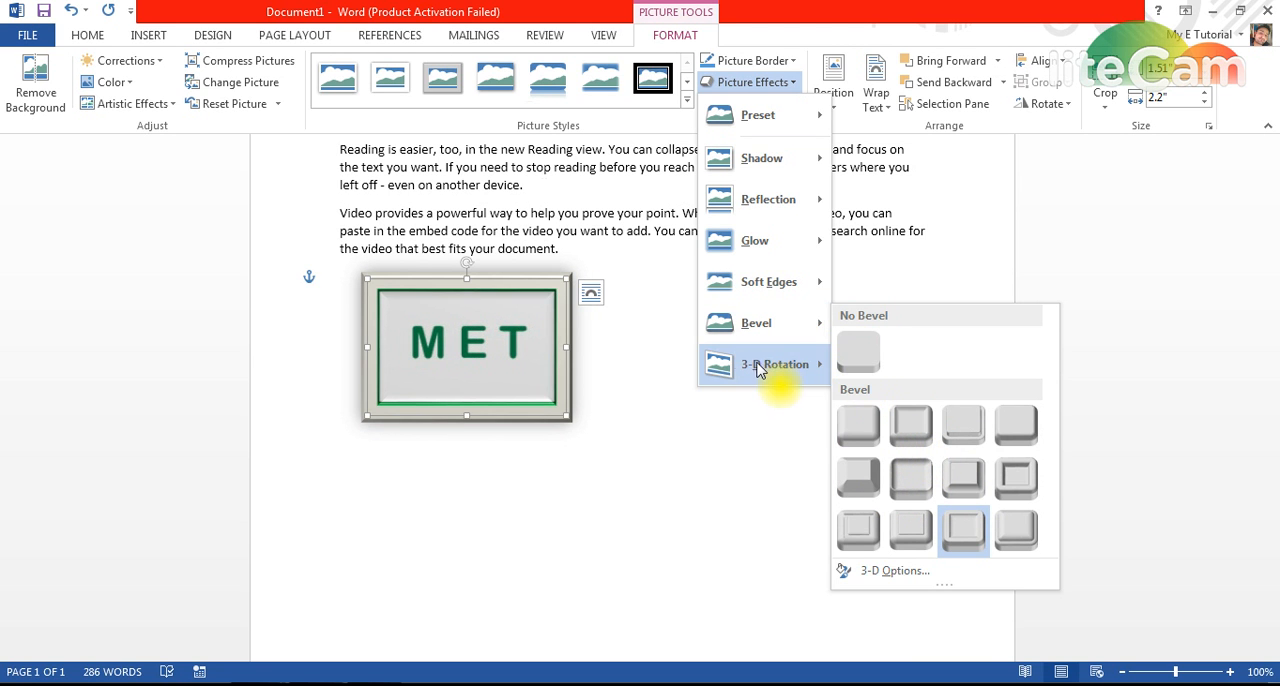
mouse_move(773, 366)
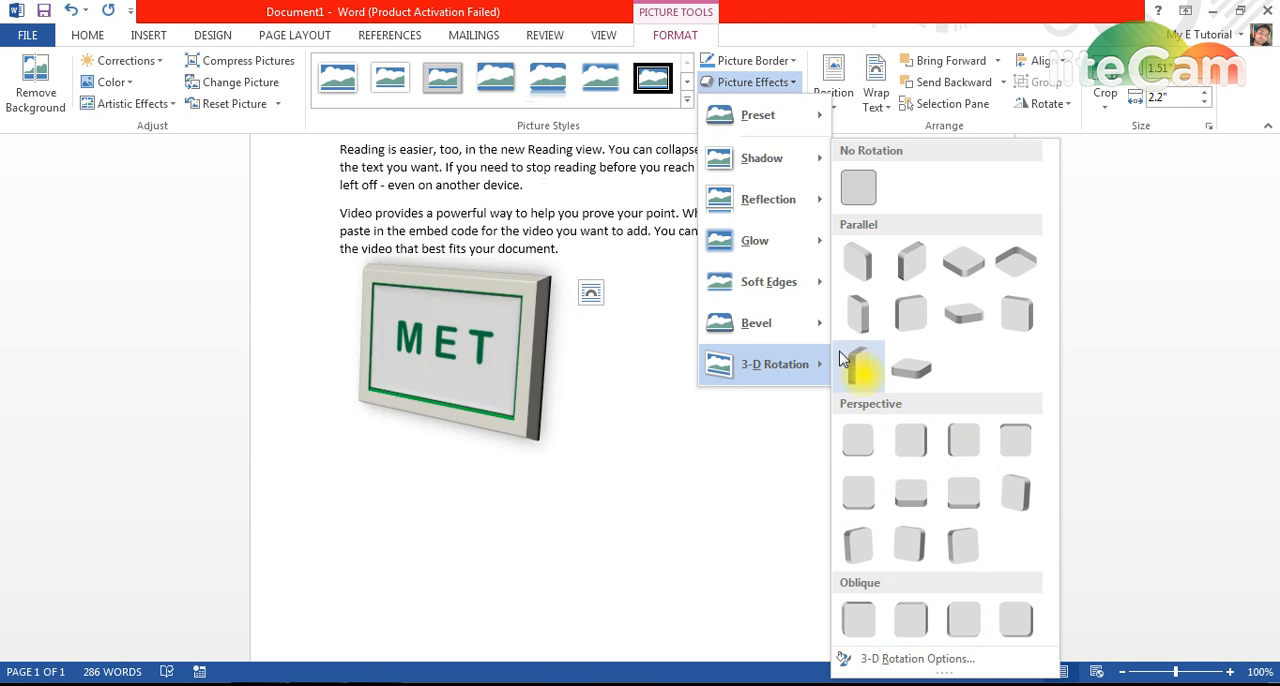
click(813, 32)
click(836, 105)
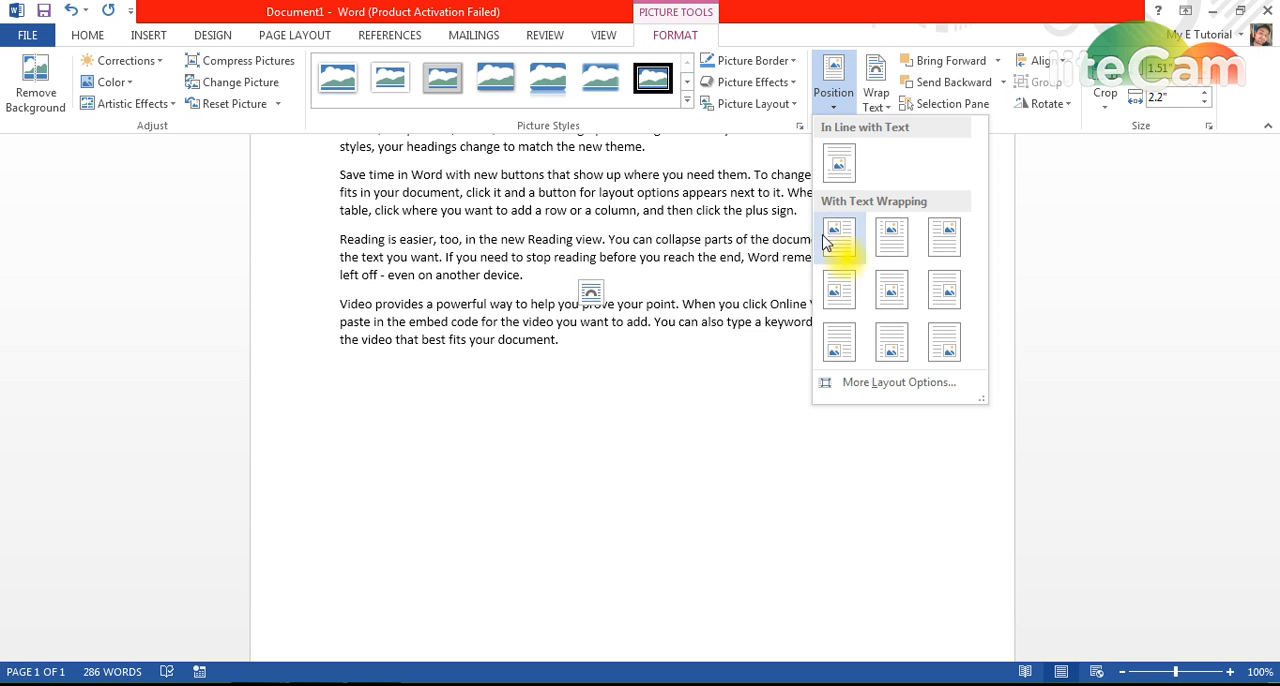
click(724, 474)
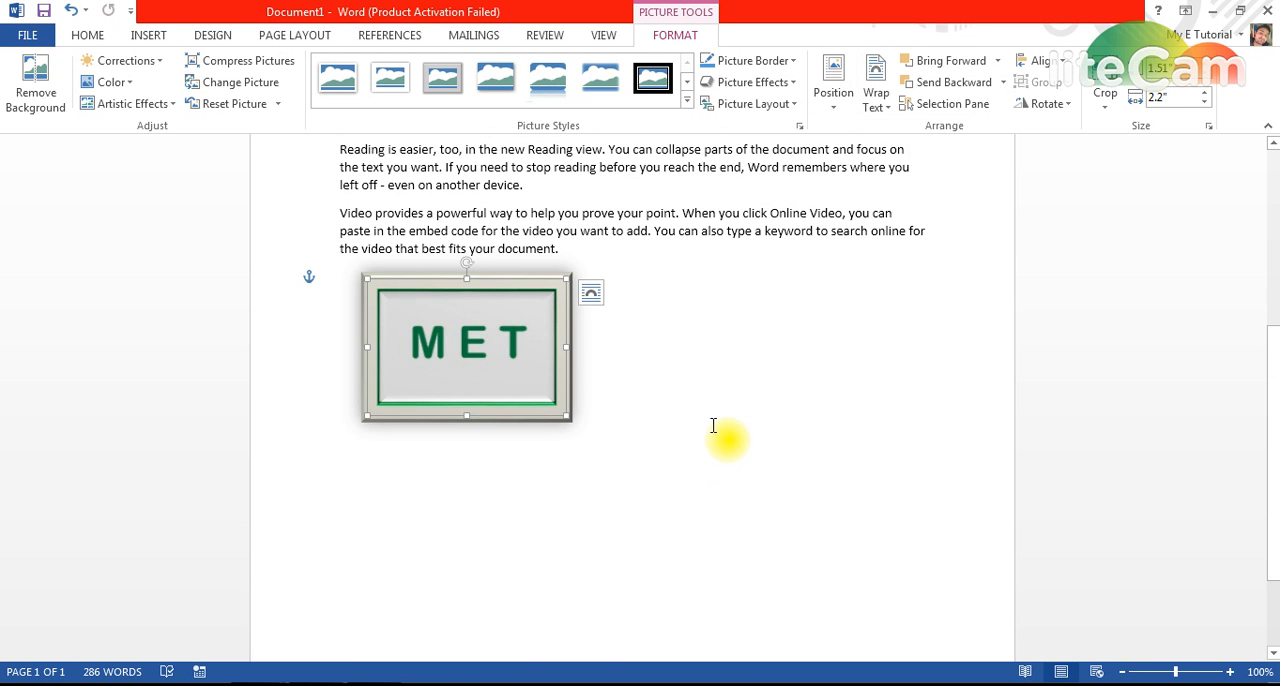
Step: Position the framed MET picture at the page's top right with the body text wrapping around it
scroll(757, 466, up, 5)
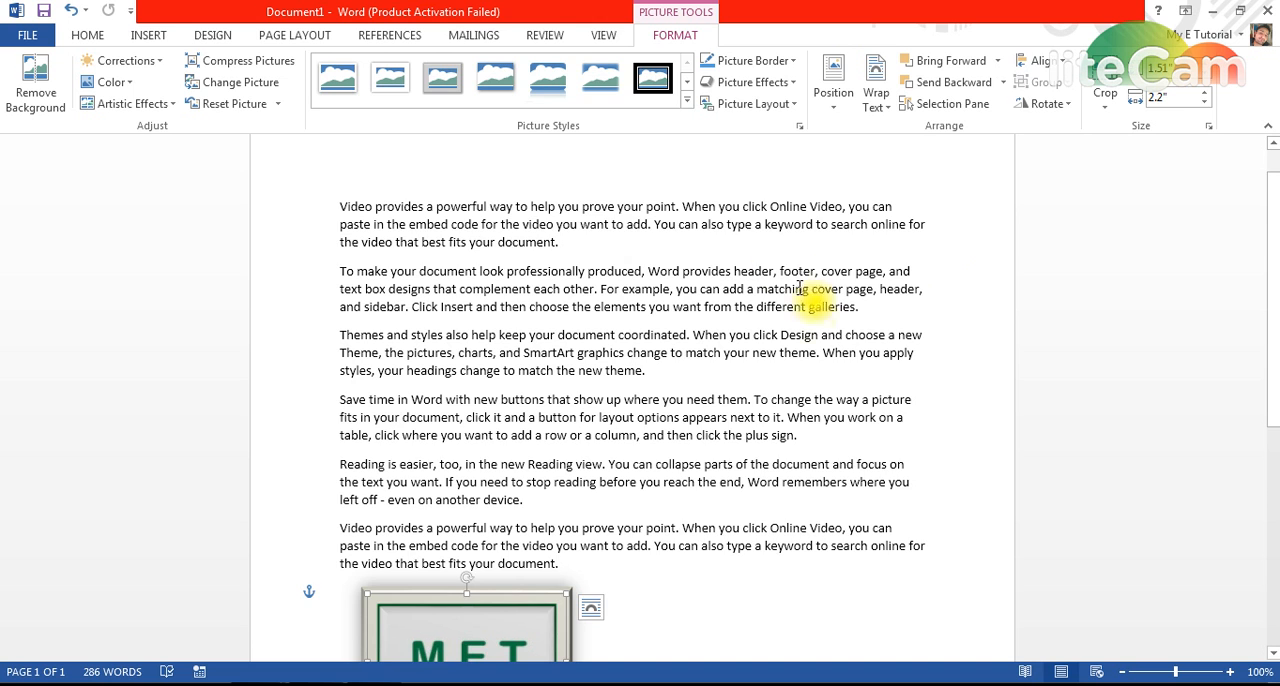
scroll(860, 380, down, 3)
click(531, 486)
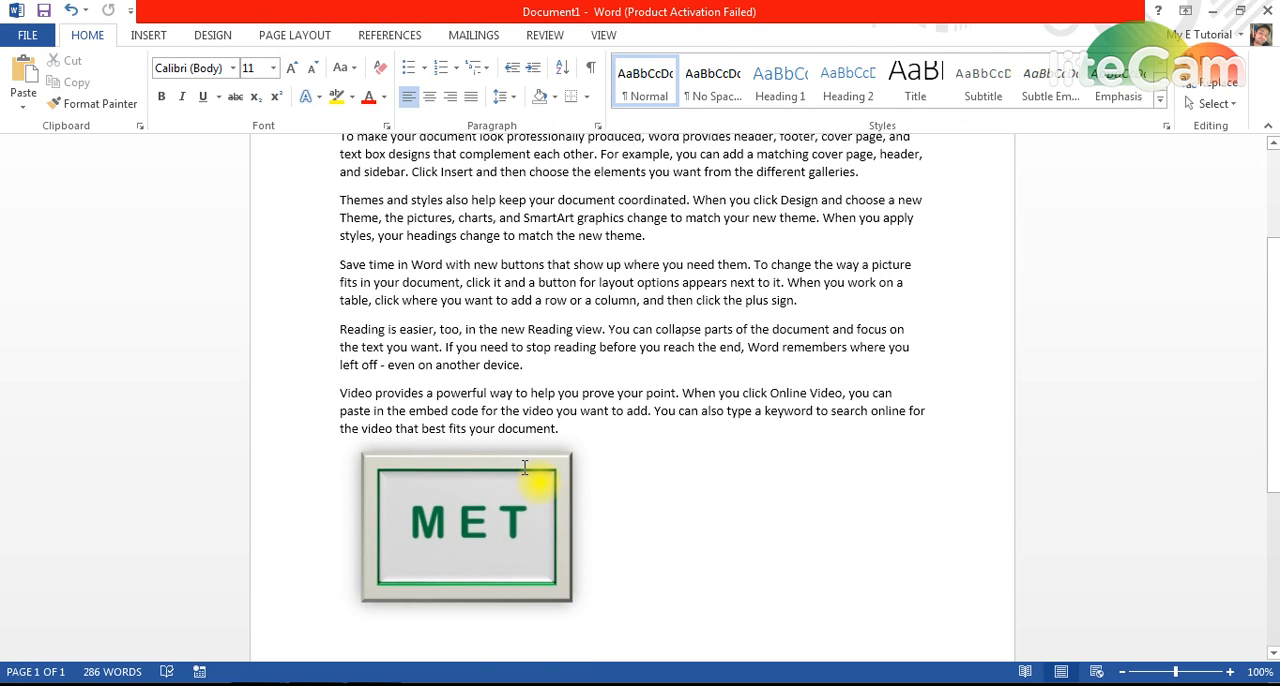
double_click(525, 469)
click(520, 473)
click(712, 495)
click(528, 566)
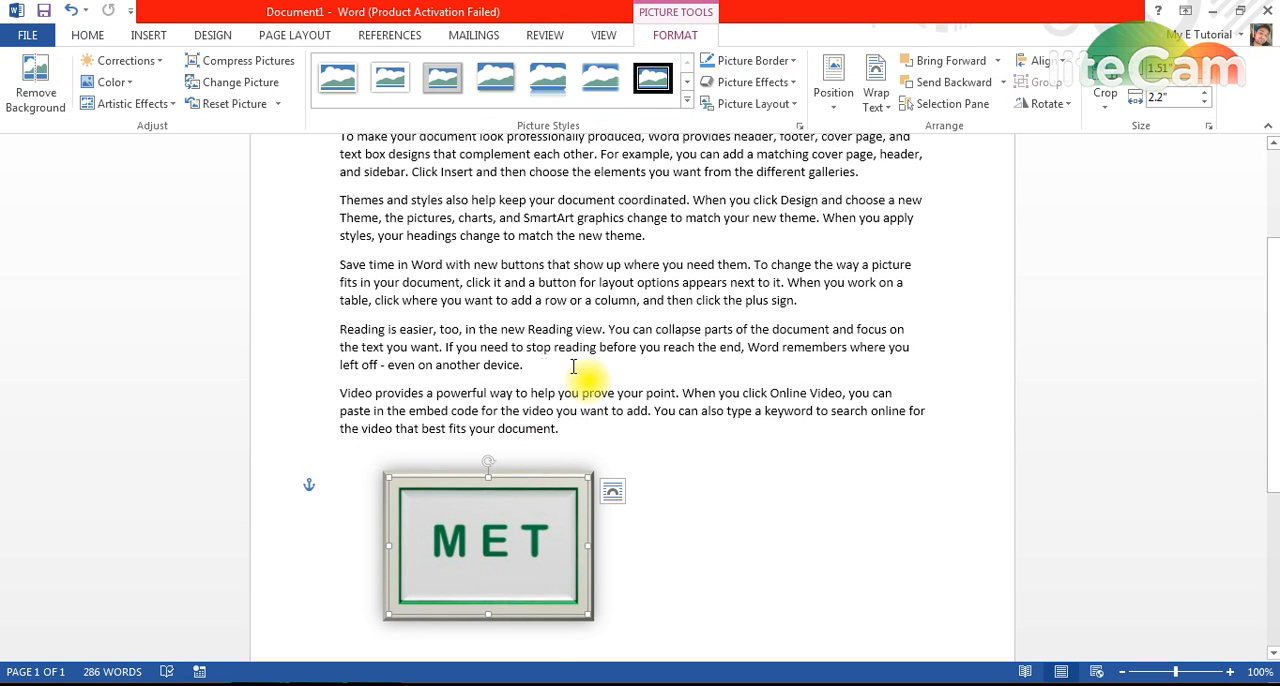
click(835, 100)
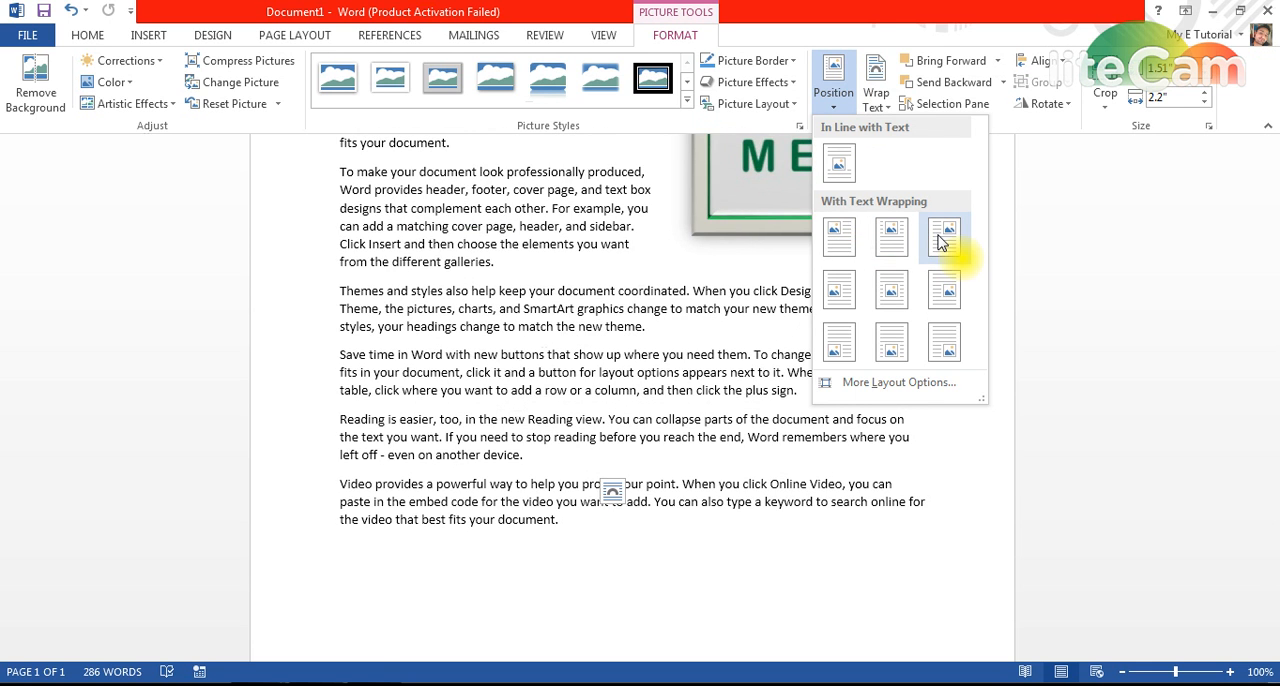
click(943, 240)
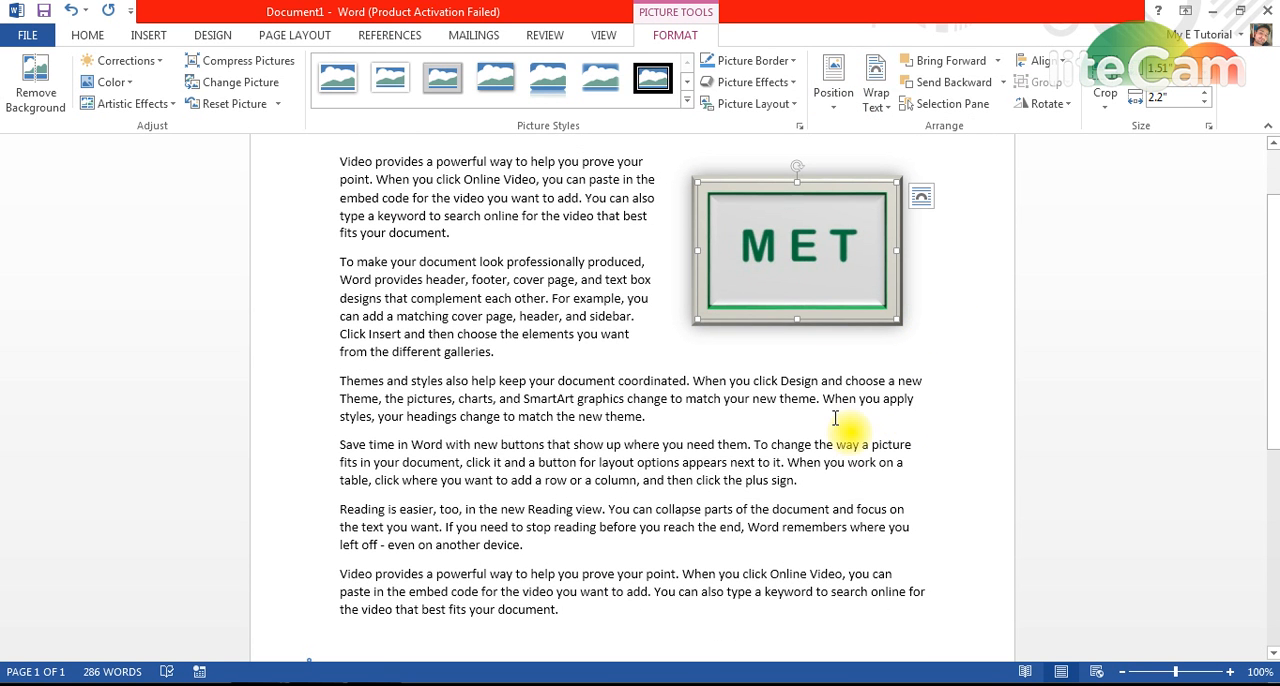
Step: Justify all the text in the document
click(754, 482)
key(ctrl+a)
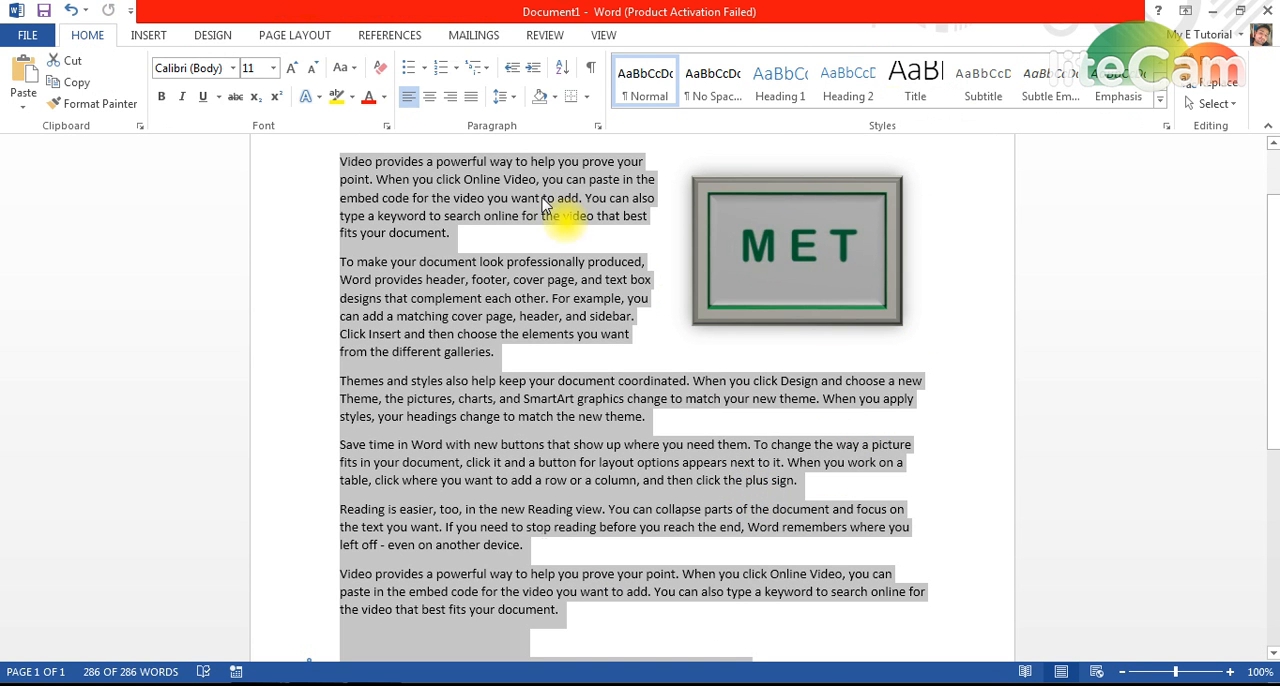
click(471, 96)
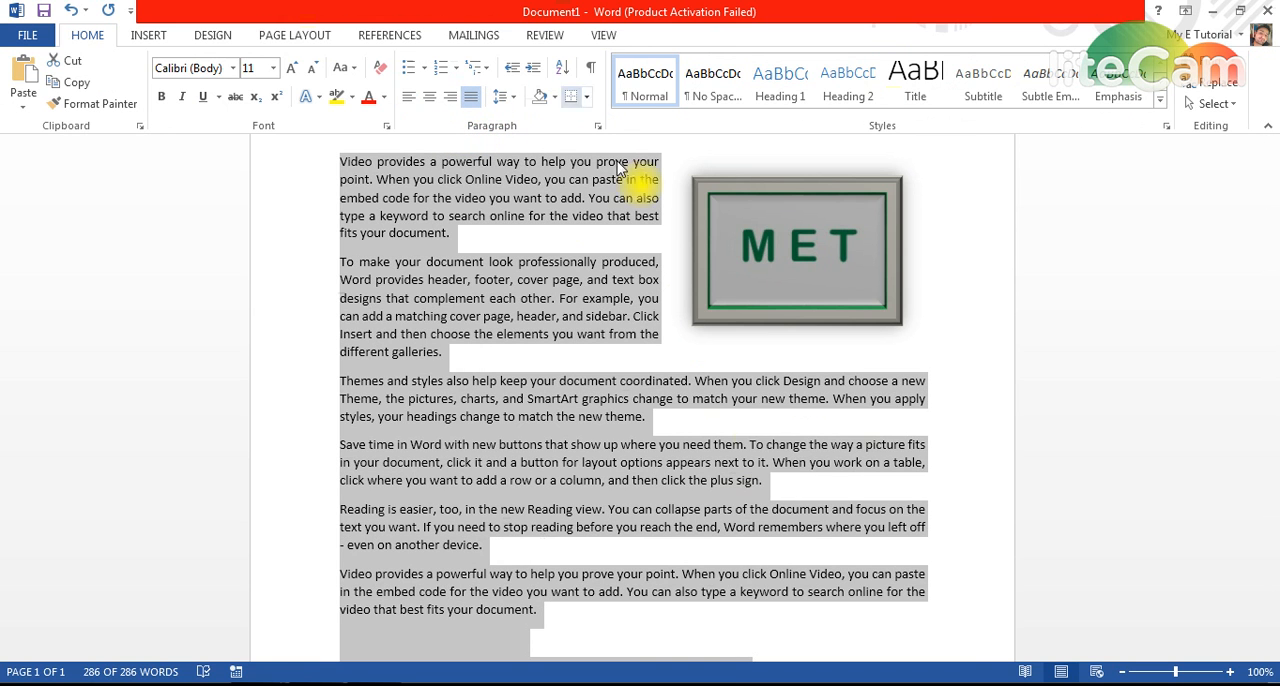
click(716, 627)
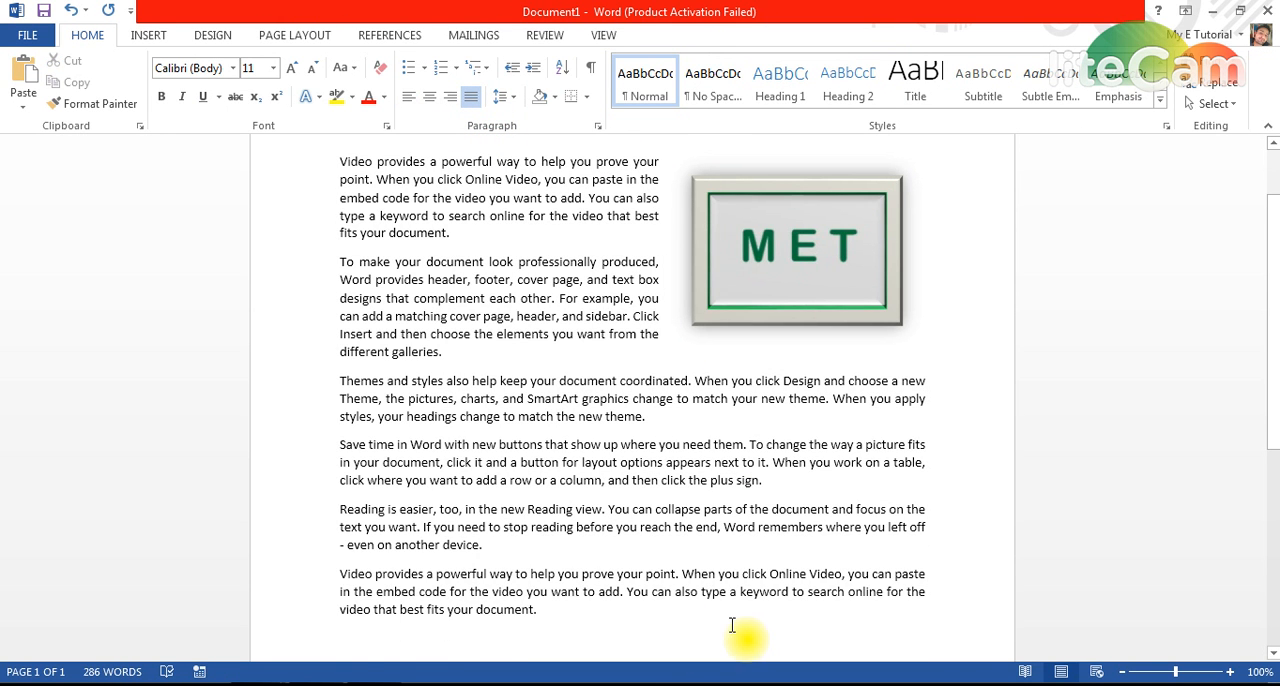
scroll(732, 625, up, 1)
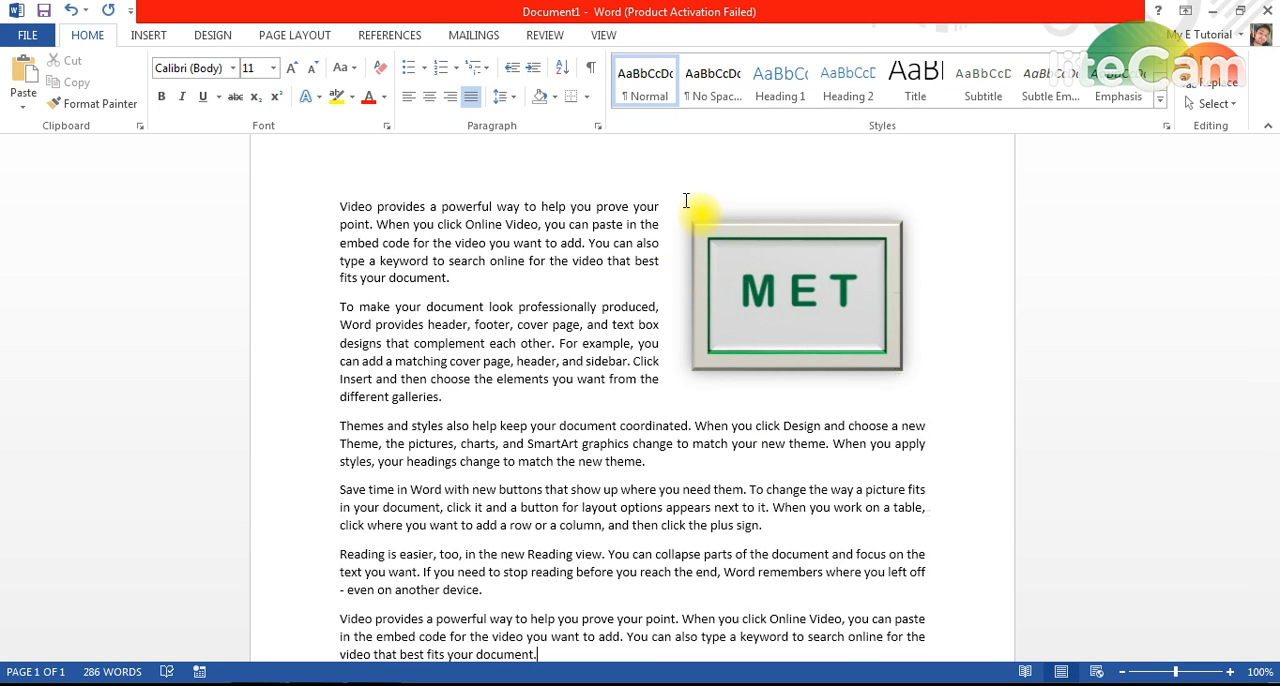
click(724, 240)
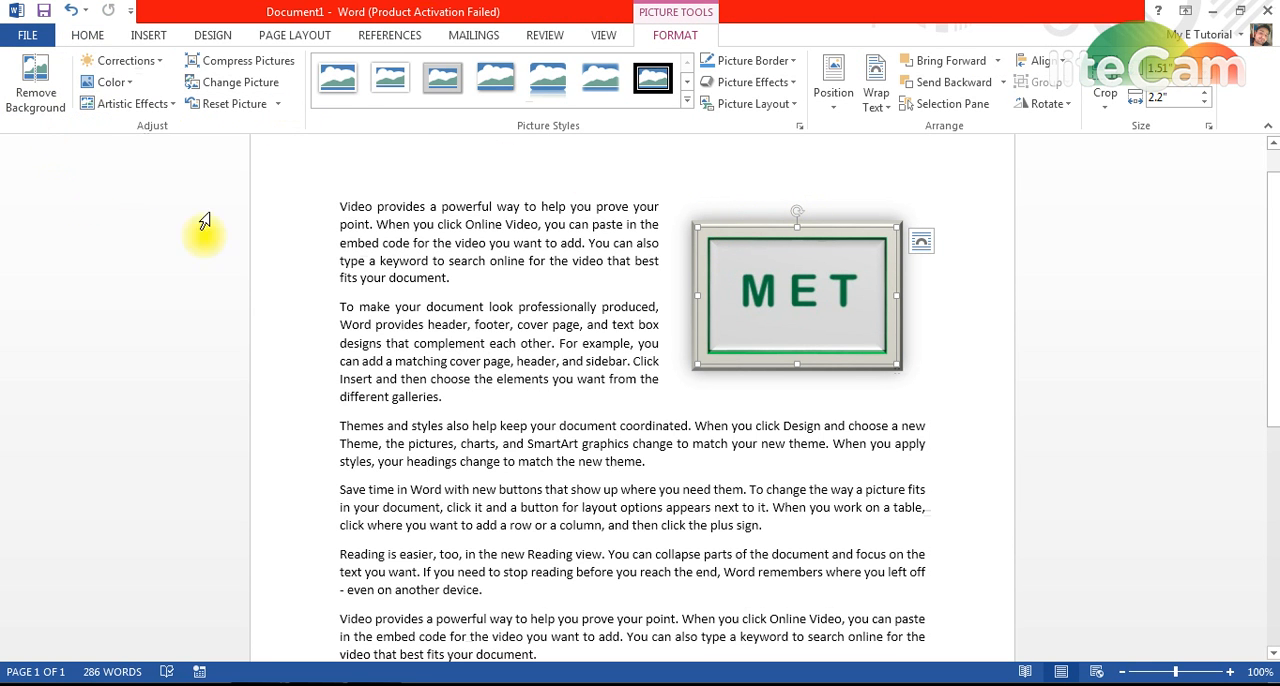
click(637, 445)
scroll(660, 458, down, 5)
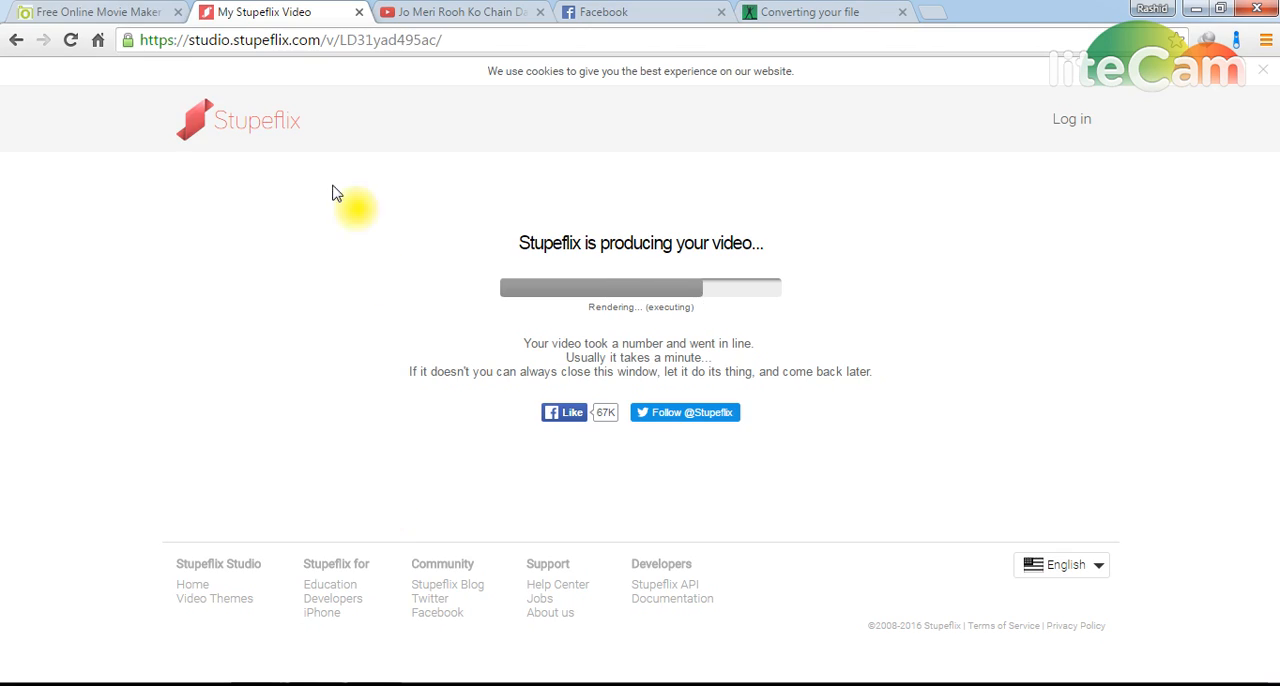
Step: Switch to Chrome and search Google for "shifu" in a new browser tab
click(155, 13)
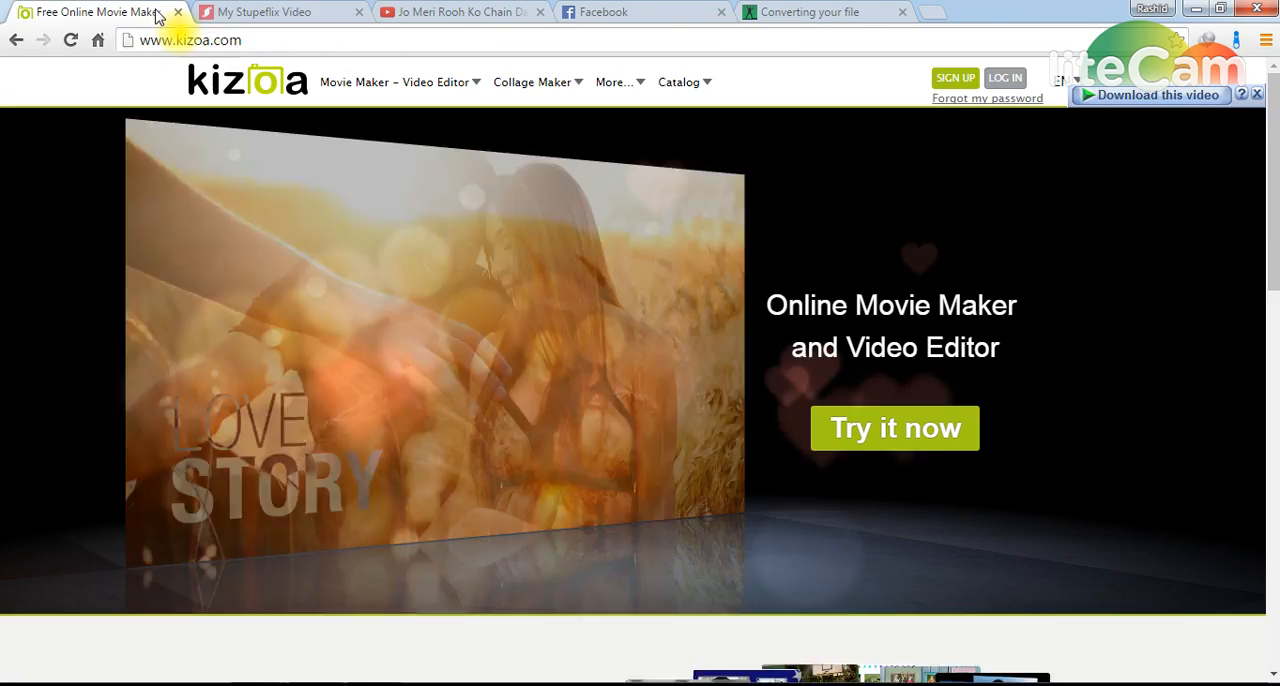
click(931, 11)
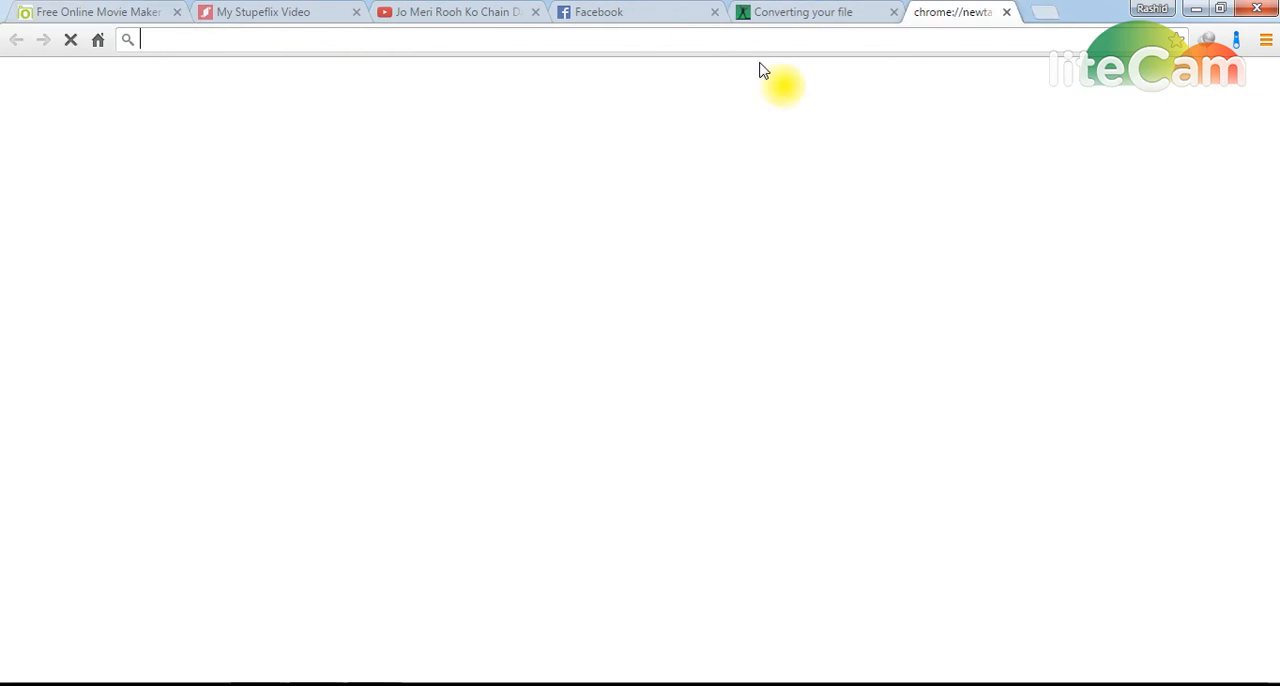
text(g)
key(Return)
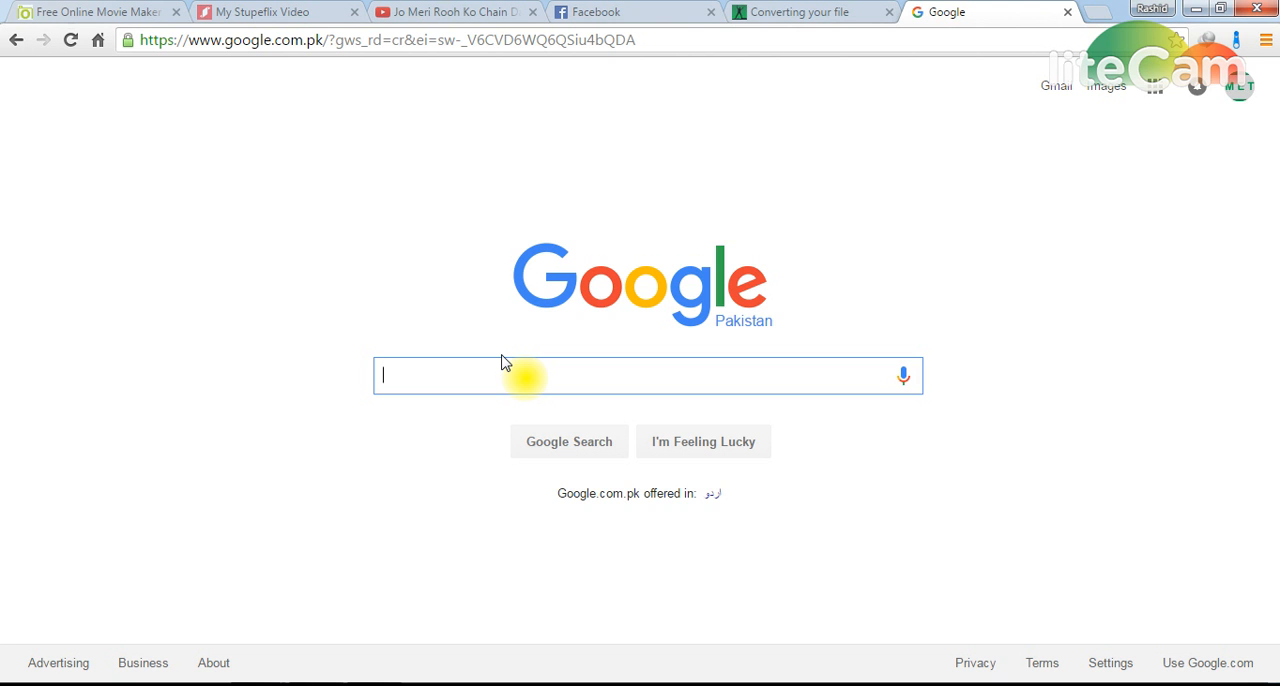
text(Shifu)
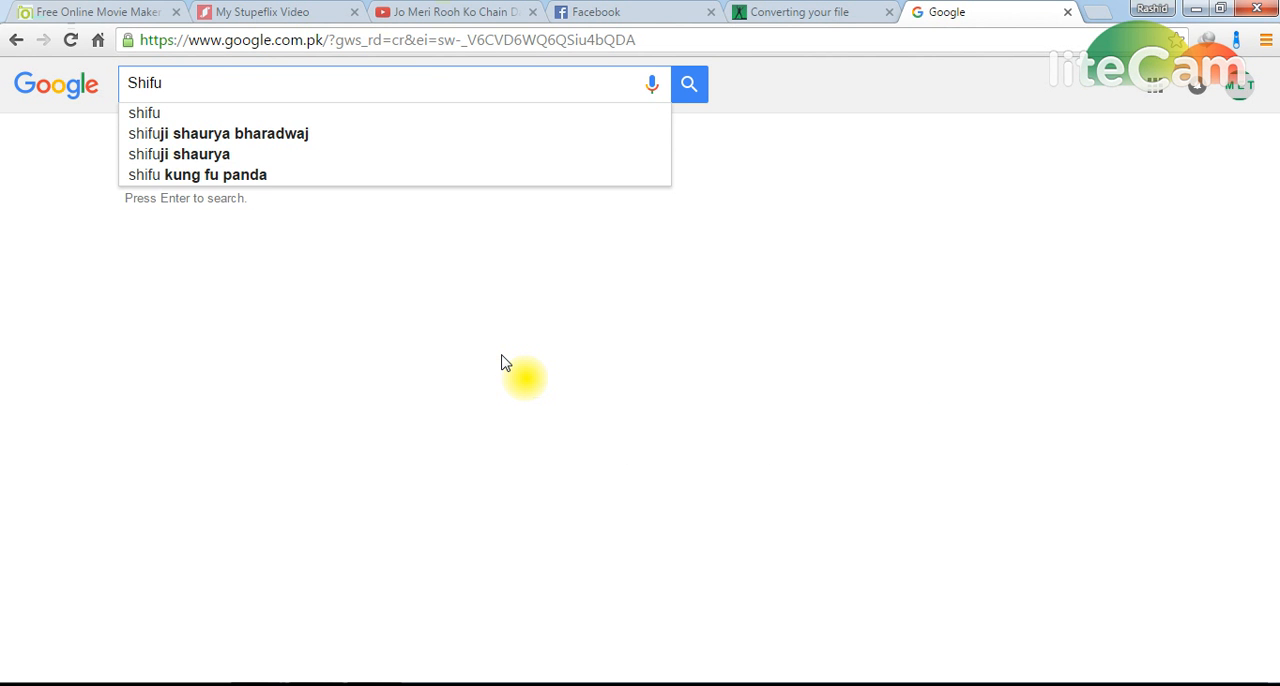
key(Down)
key(Return)
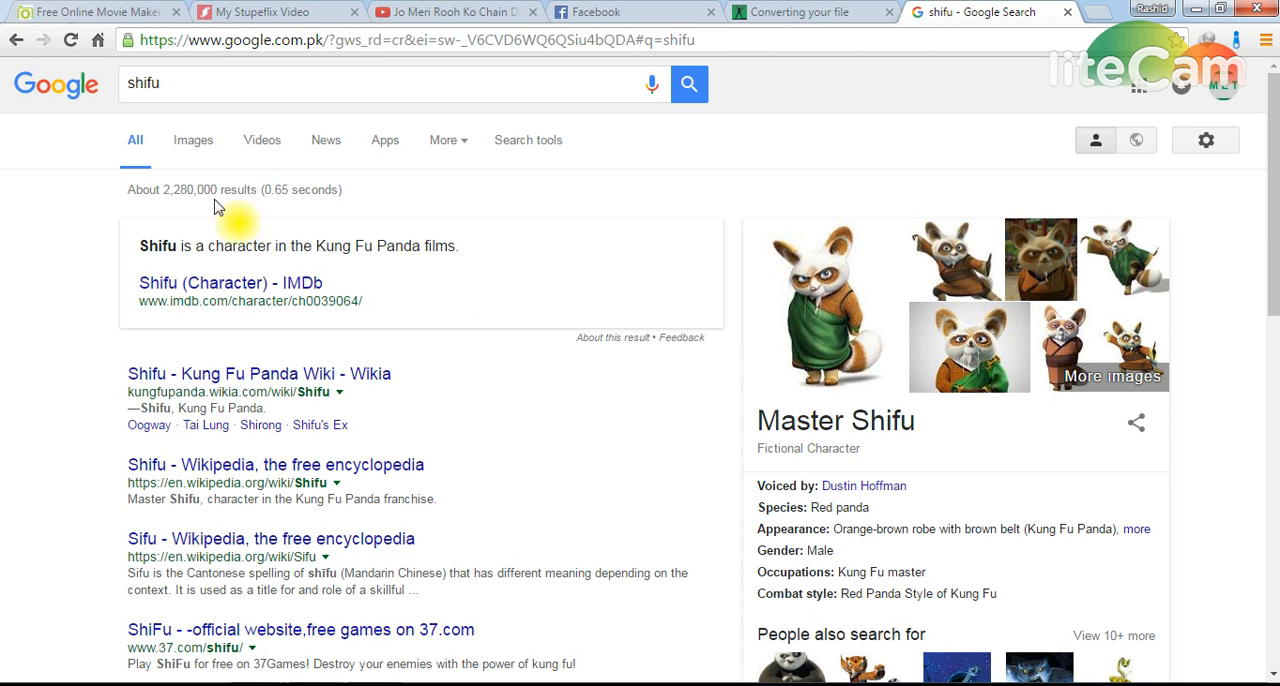
Step: From the image results for shifu, copy the Comic Vine picture of Master Shifu standing on the blue patterned floor
click(195, 145)
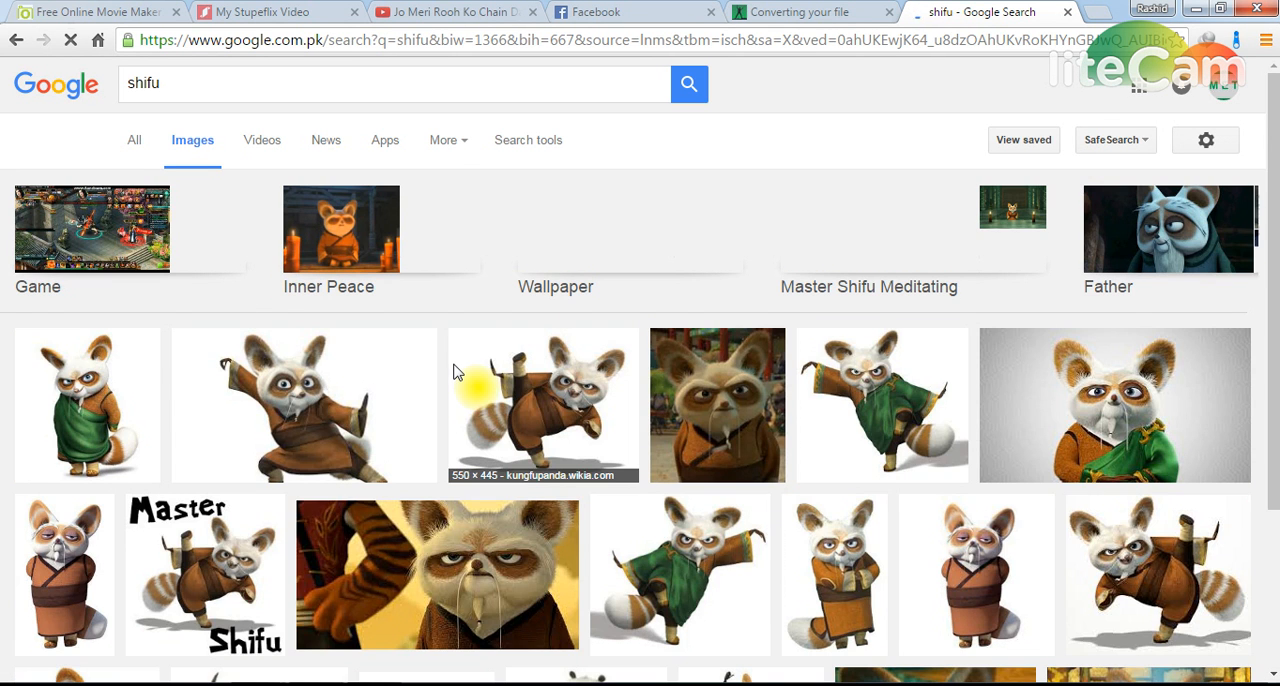
scroll(565, 450, down, 2)
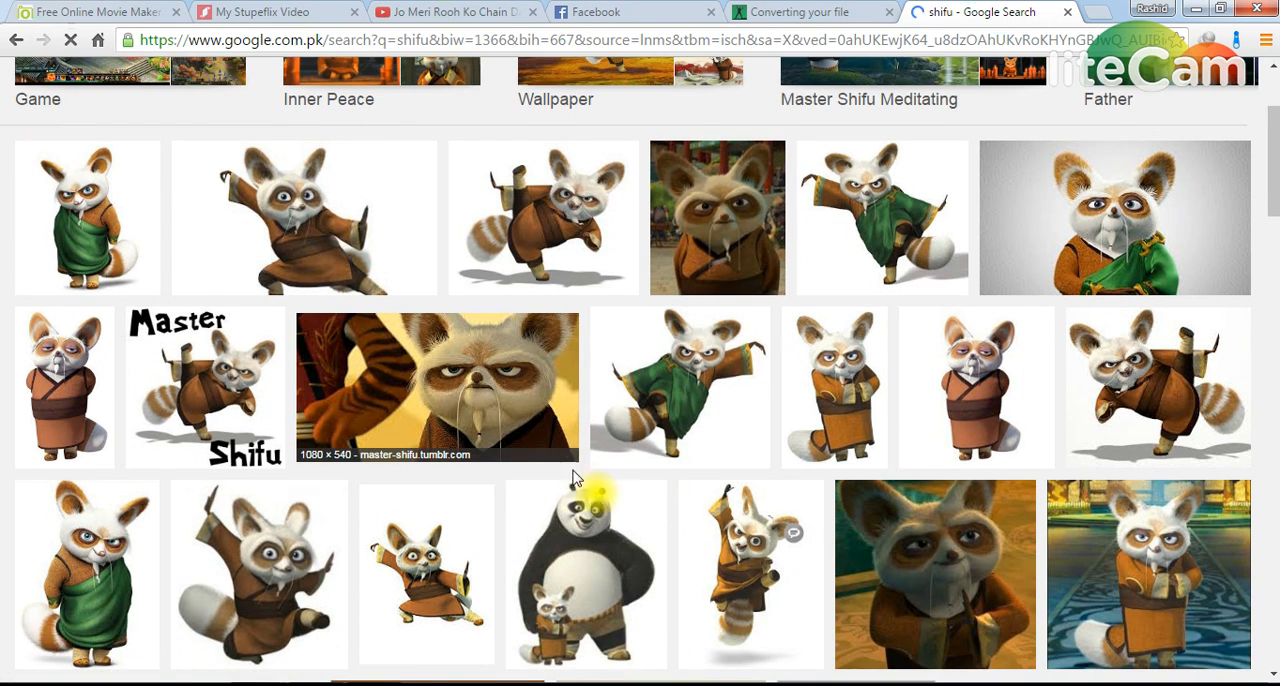
scroll(580, 490, down, 1)
scroll(870, 525, down, 1)
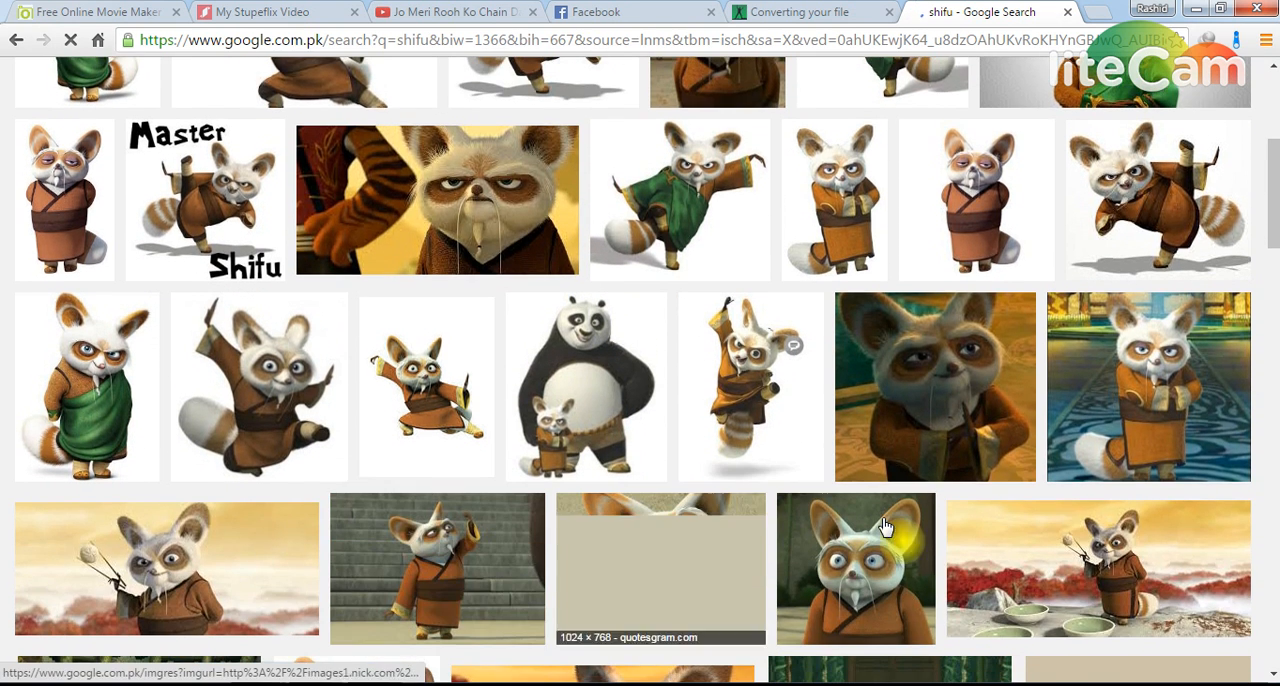
click(1140, 395)
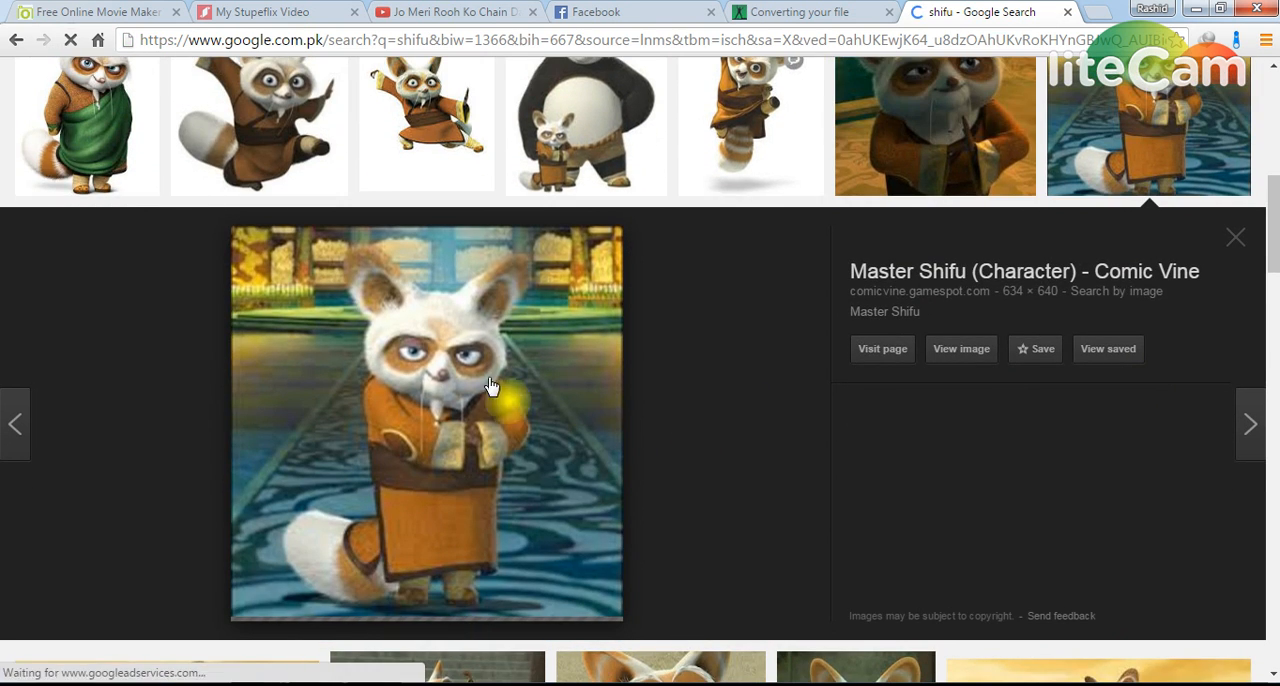
right_click(407, 362)
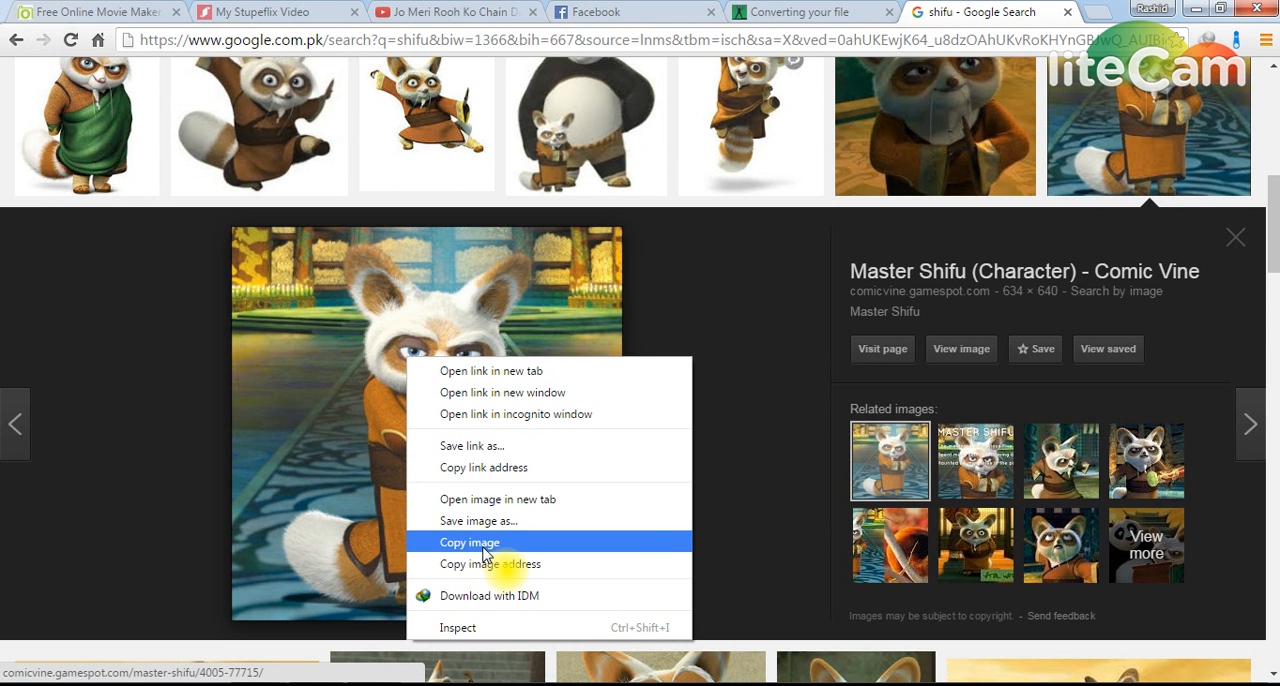
click(484, 545)
Step: Switch back to Word, paste the copied Shifu picture into the document and set its text wrapping to Behind Text
key(alt+Tab)
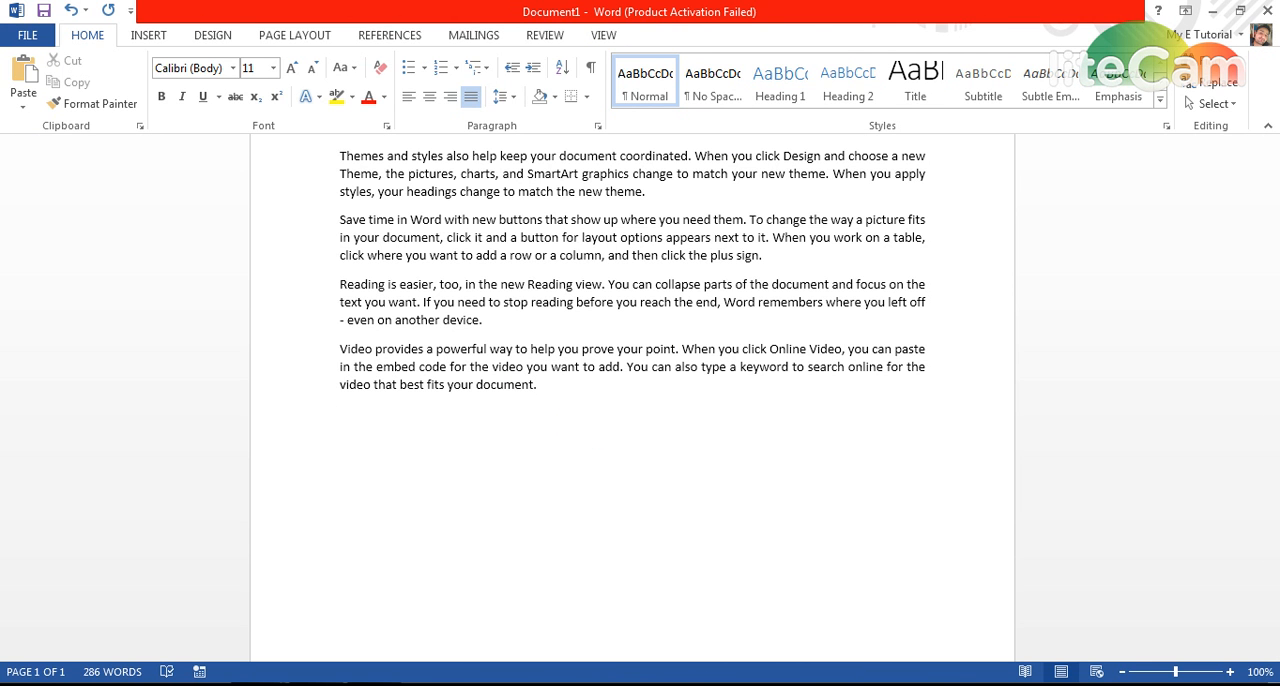
key(ctrl+v)
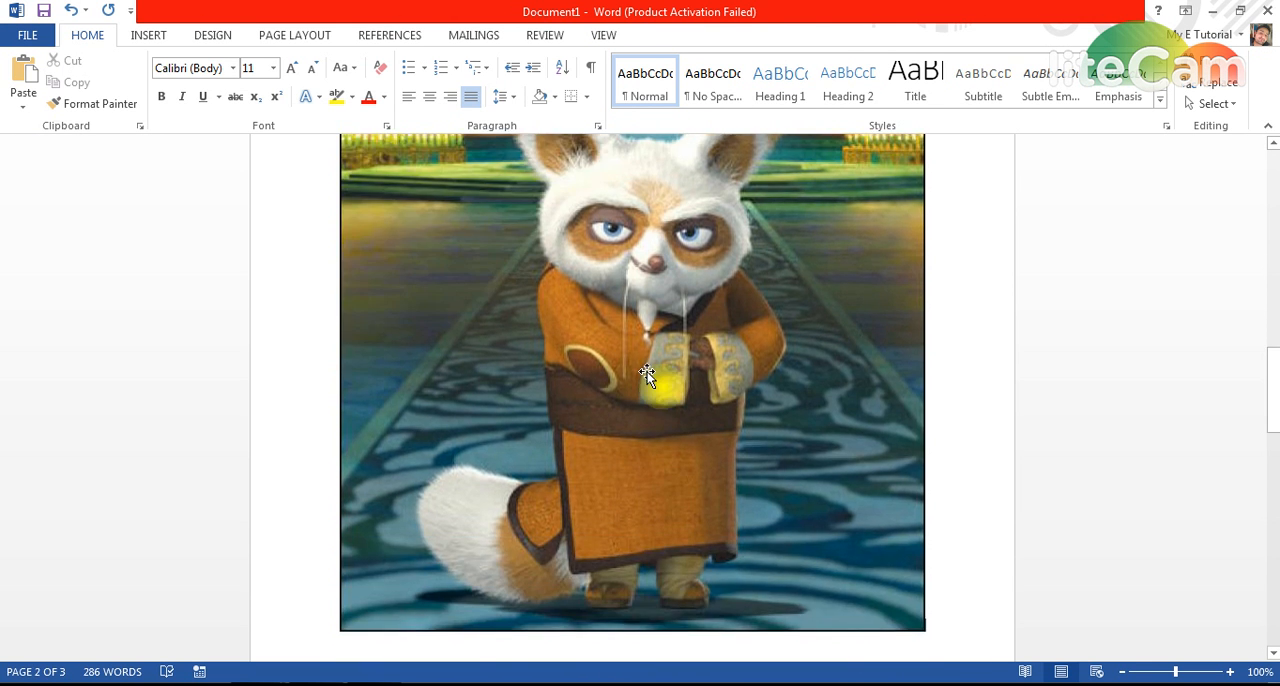
double_click(647, 373)
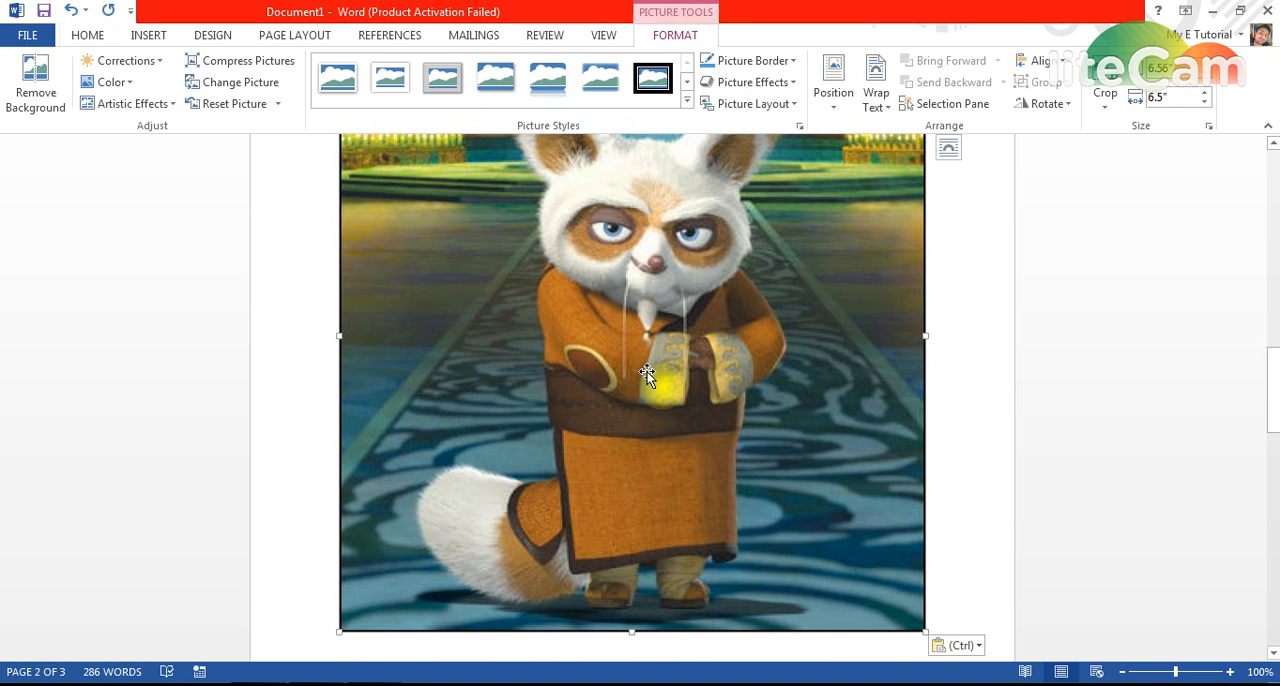
click(876, 98)
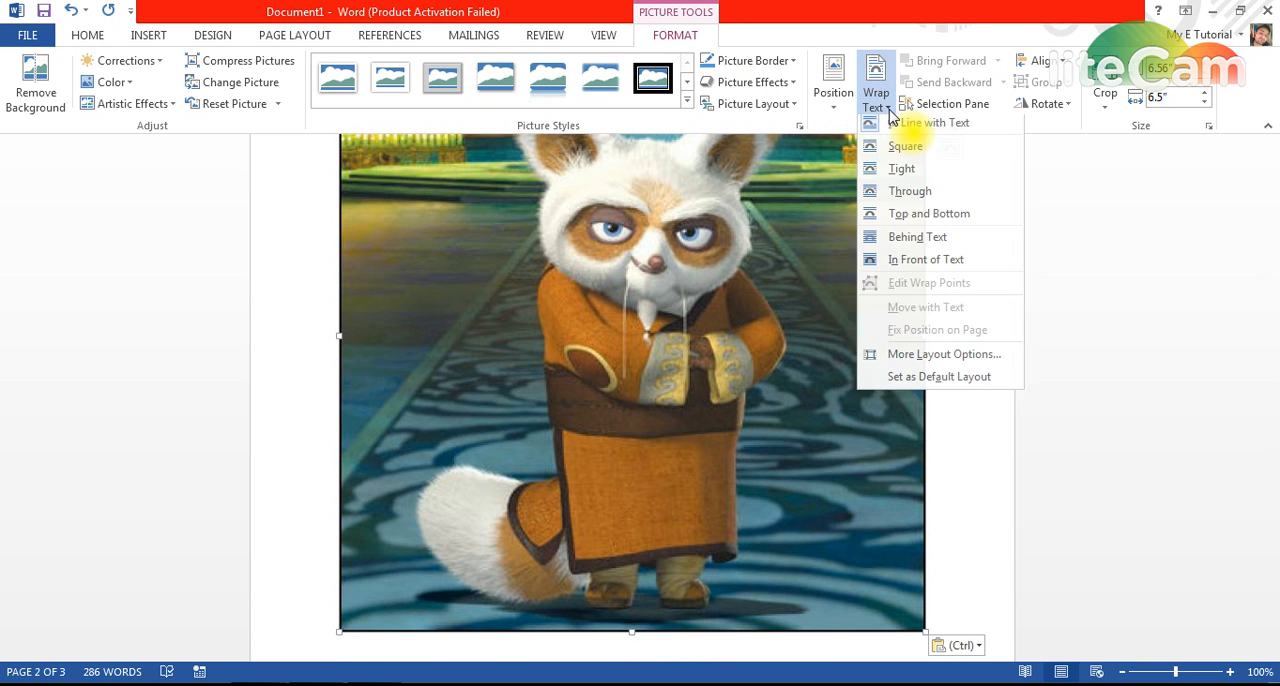
click(912, 242)
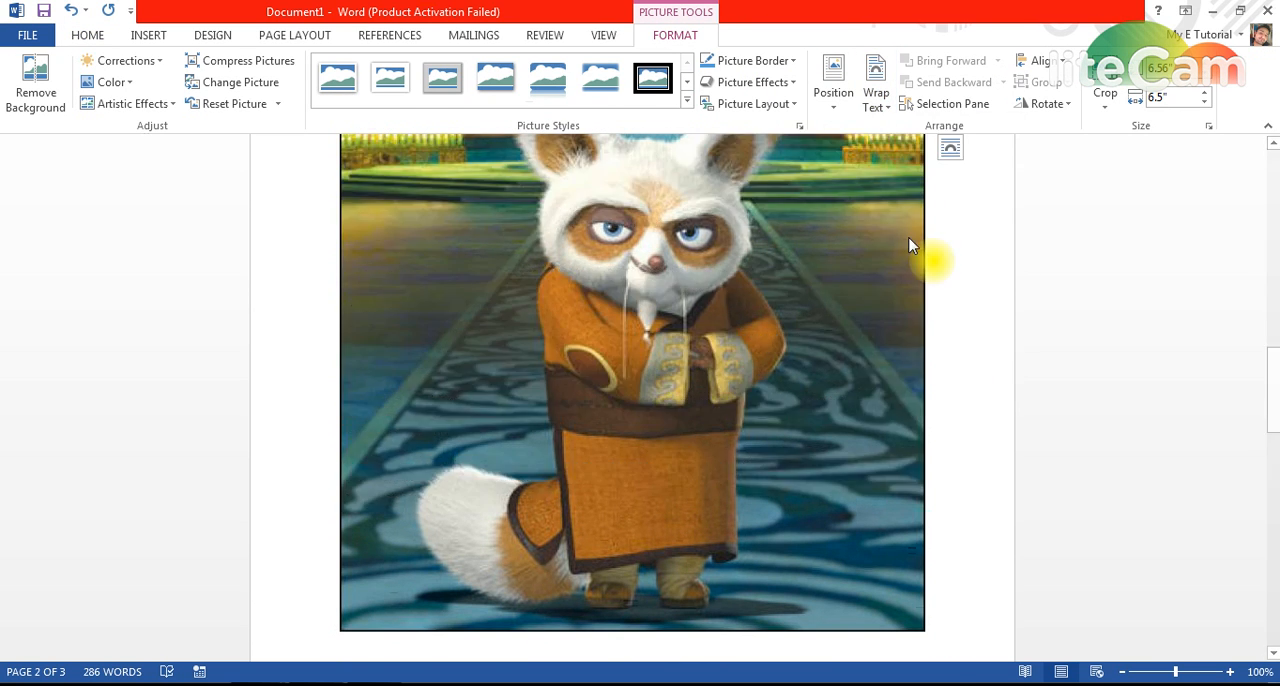
Step: Shrink the Shifu picture to about 2.19" by 2.17" and move it below the last paragraph, near the right margin
drag(924, 631, 487, 228)
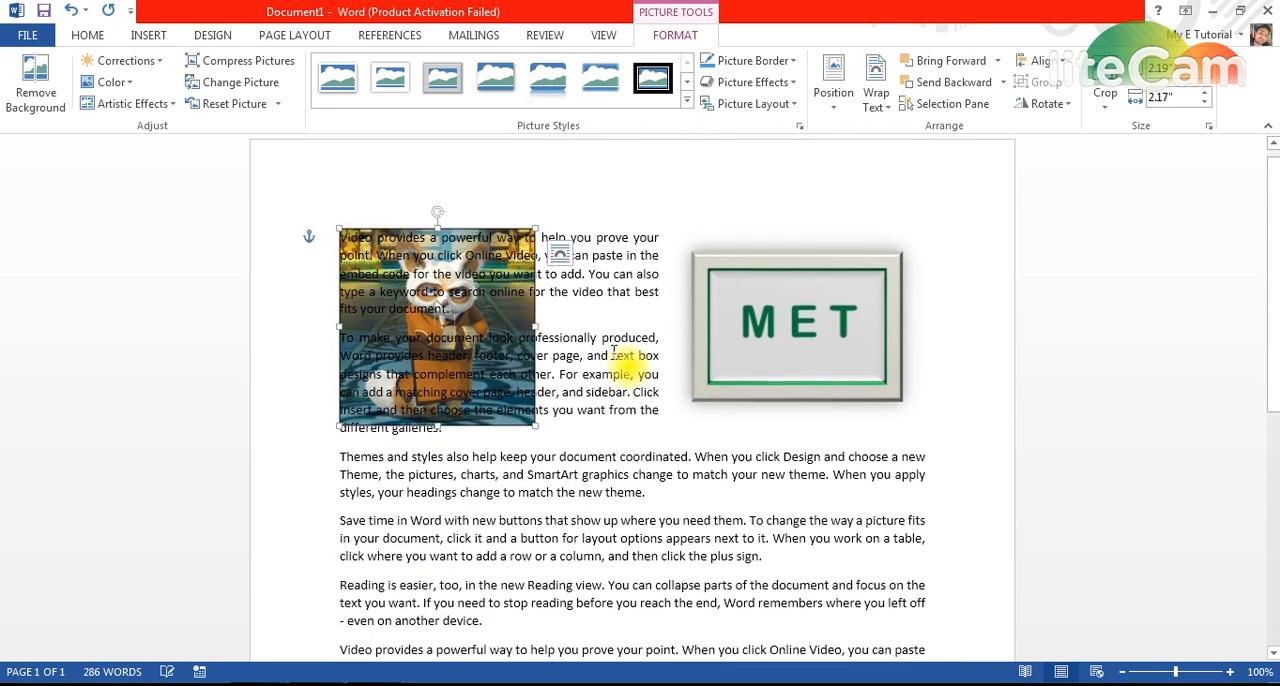
drag(409, 327, 778, 502)
click(643, 564)
scroll(650, 543, down, 3)
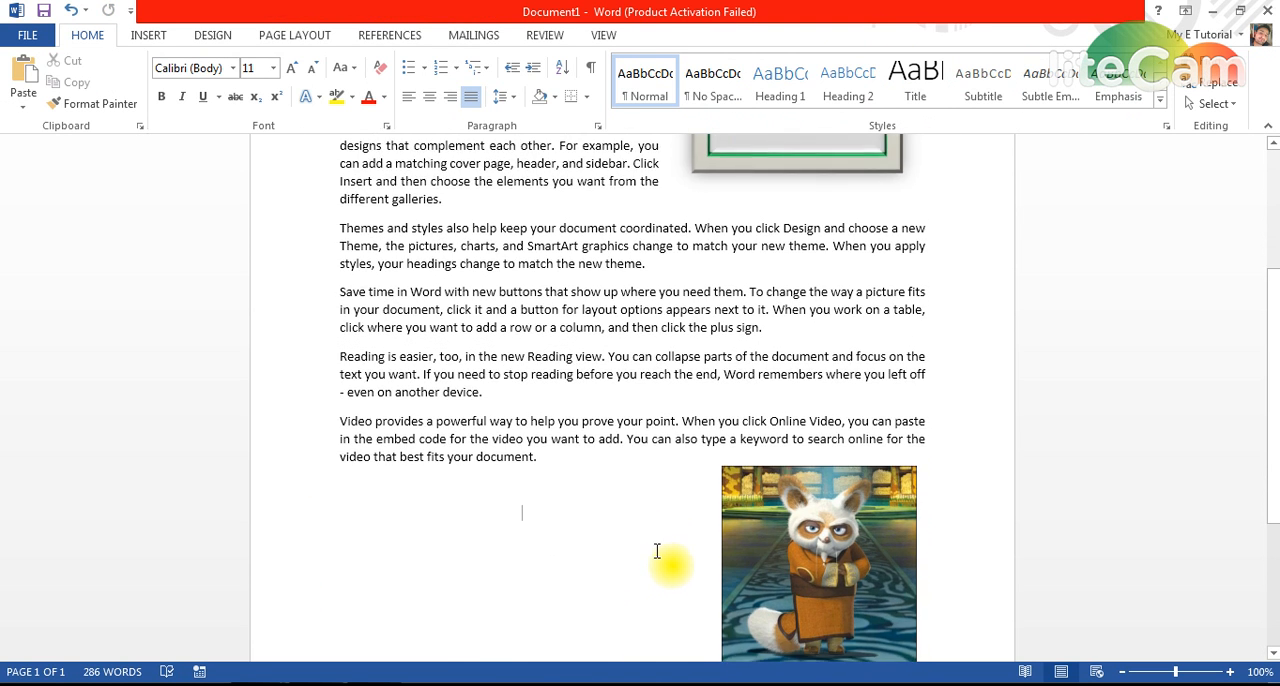
Step: Start Remove Background on the Shifu picture and extend the kept-area frame towards all four picture edges
click(816, 486)
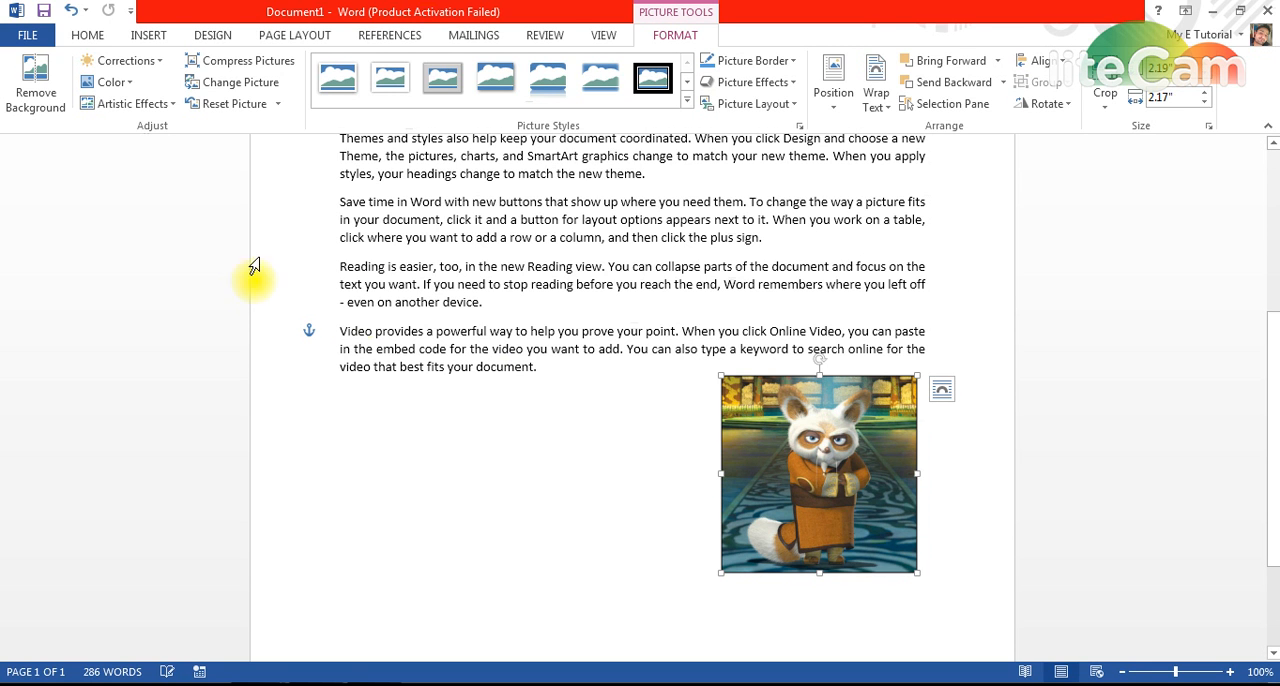
click(35, 95)
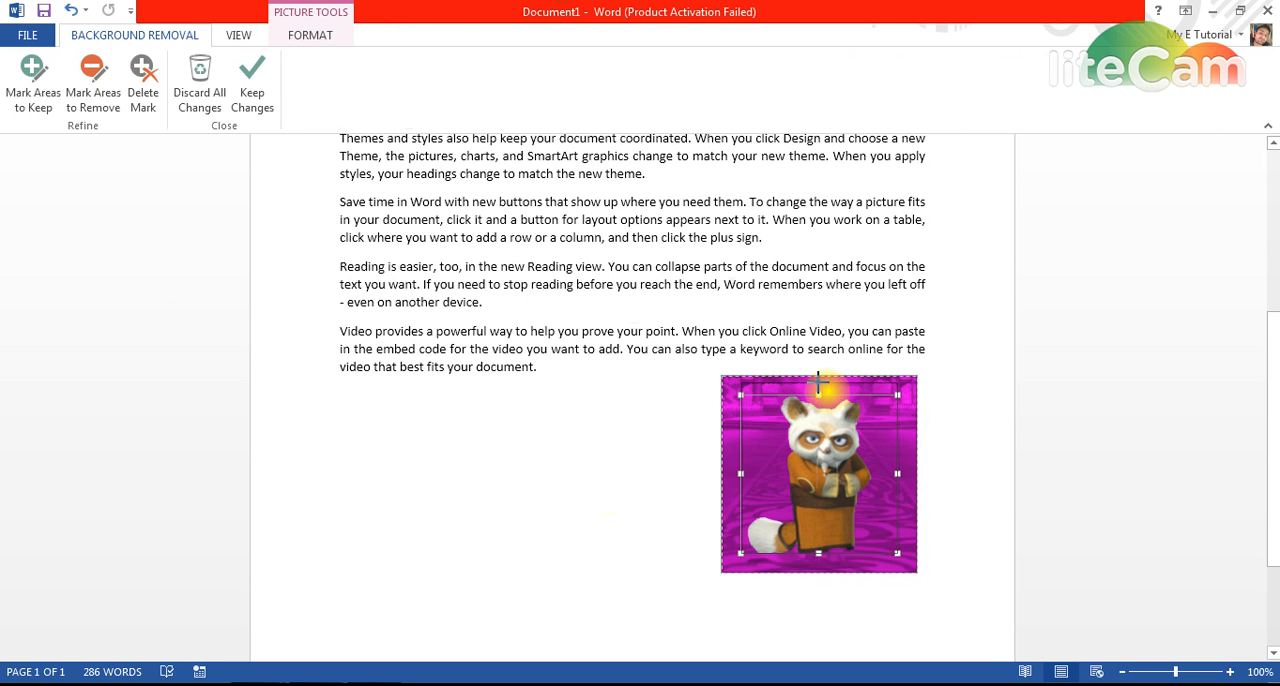
drag(818, 395, 818, 381)
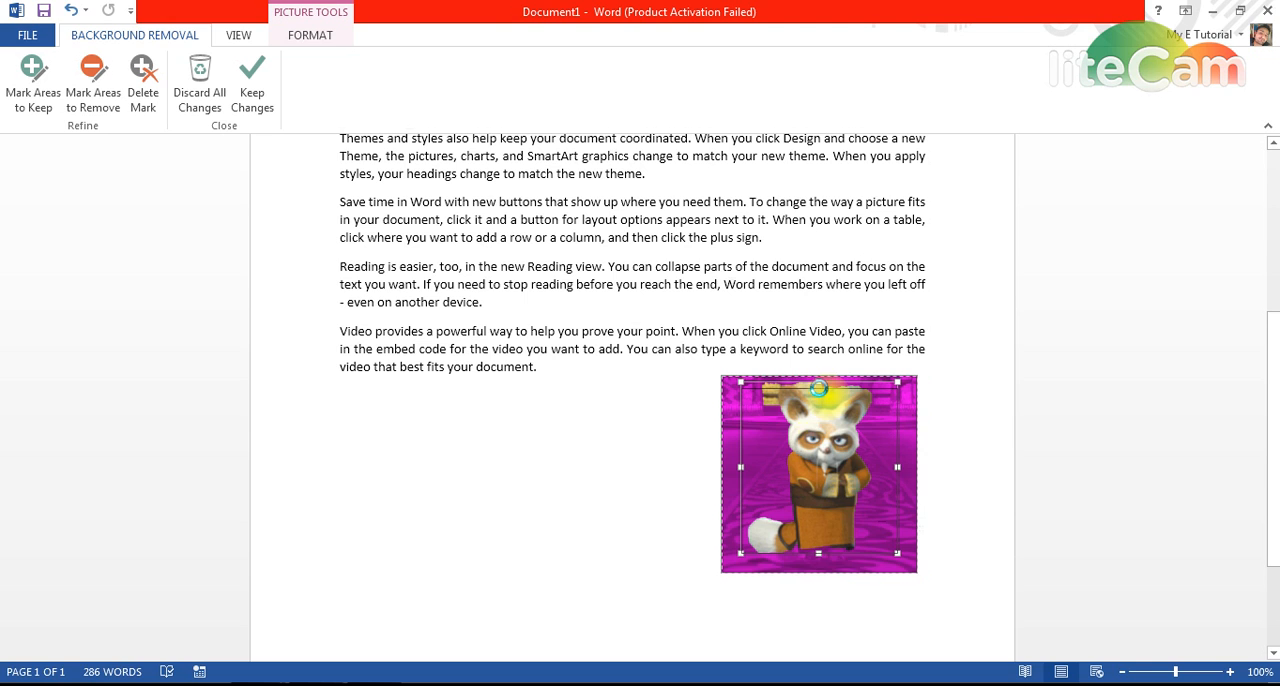
drag(818, 383, 818, 388)
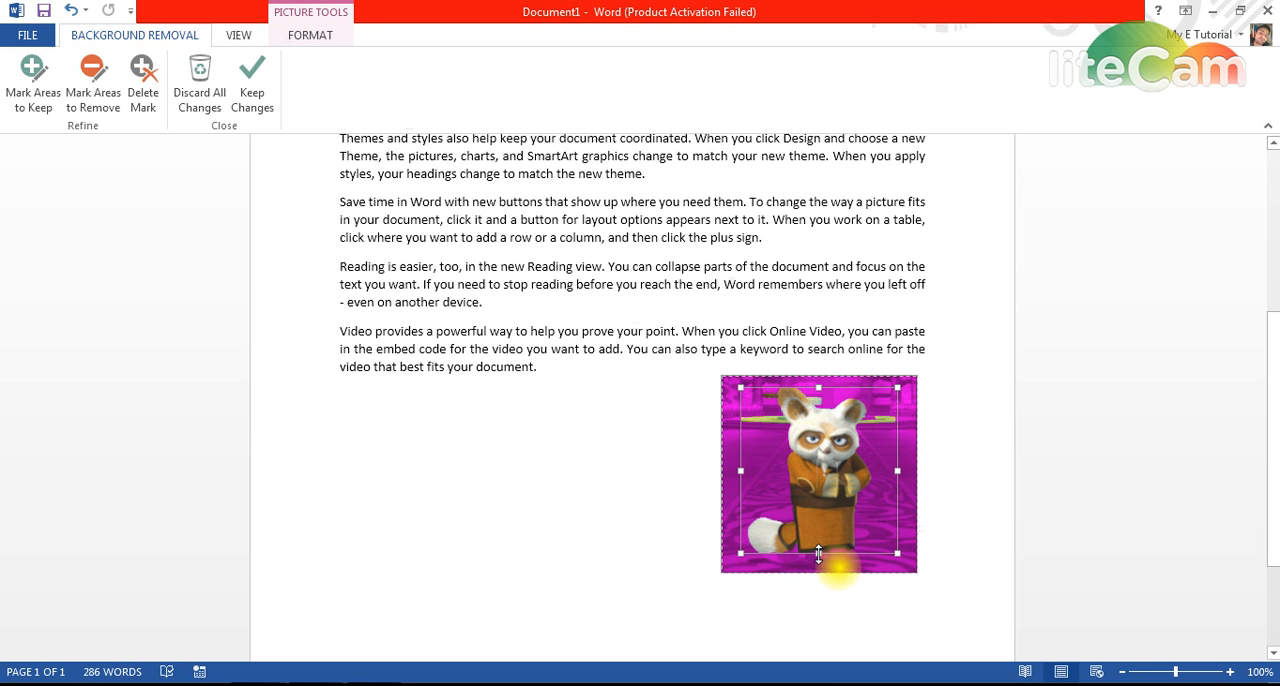
drag(819, 554, 806, 580)
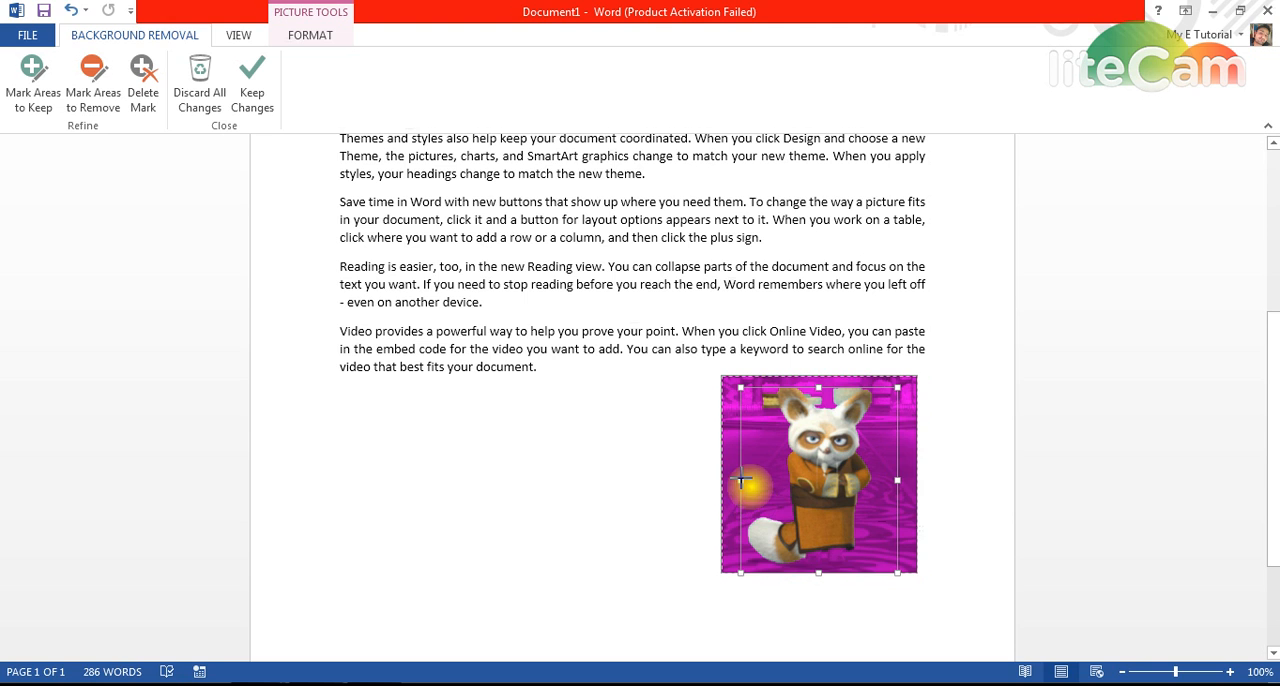
drag(741, 481, 728, 481)
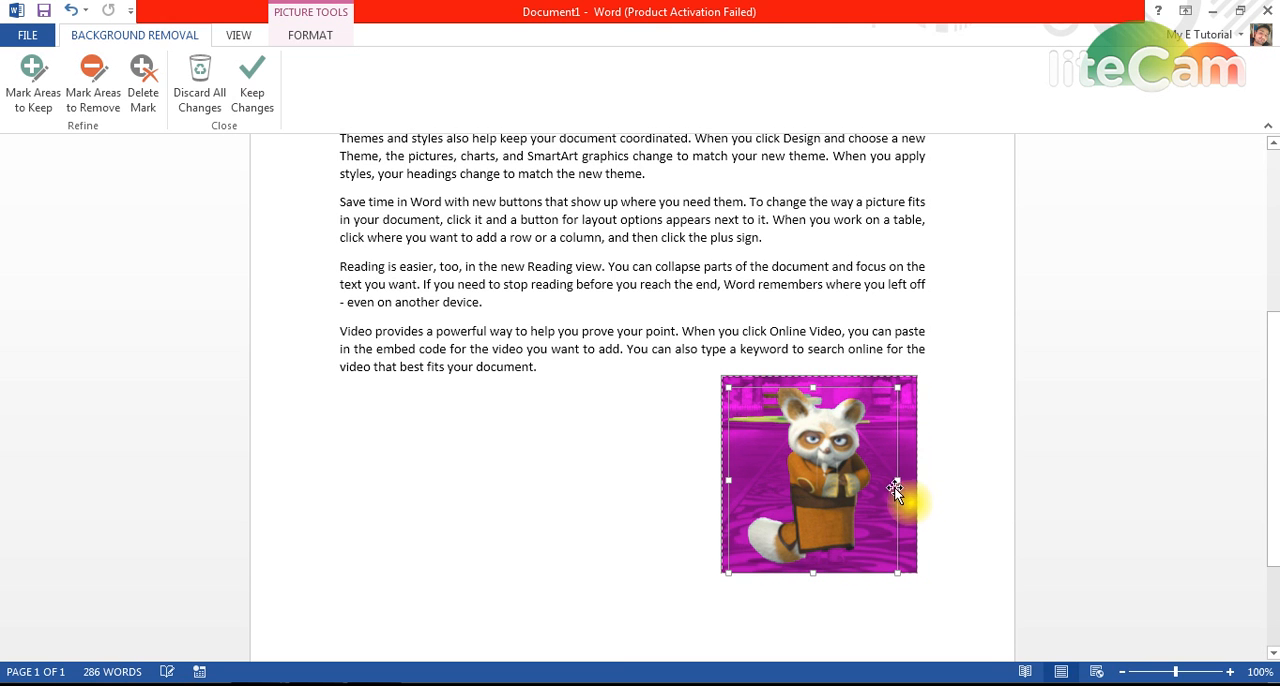
mouse_move(898, 481)
mouse_down()
mouse_move(930, 488)
mouse_move(915, 483)
mouse_up()
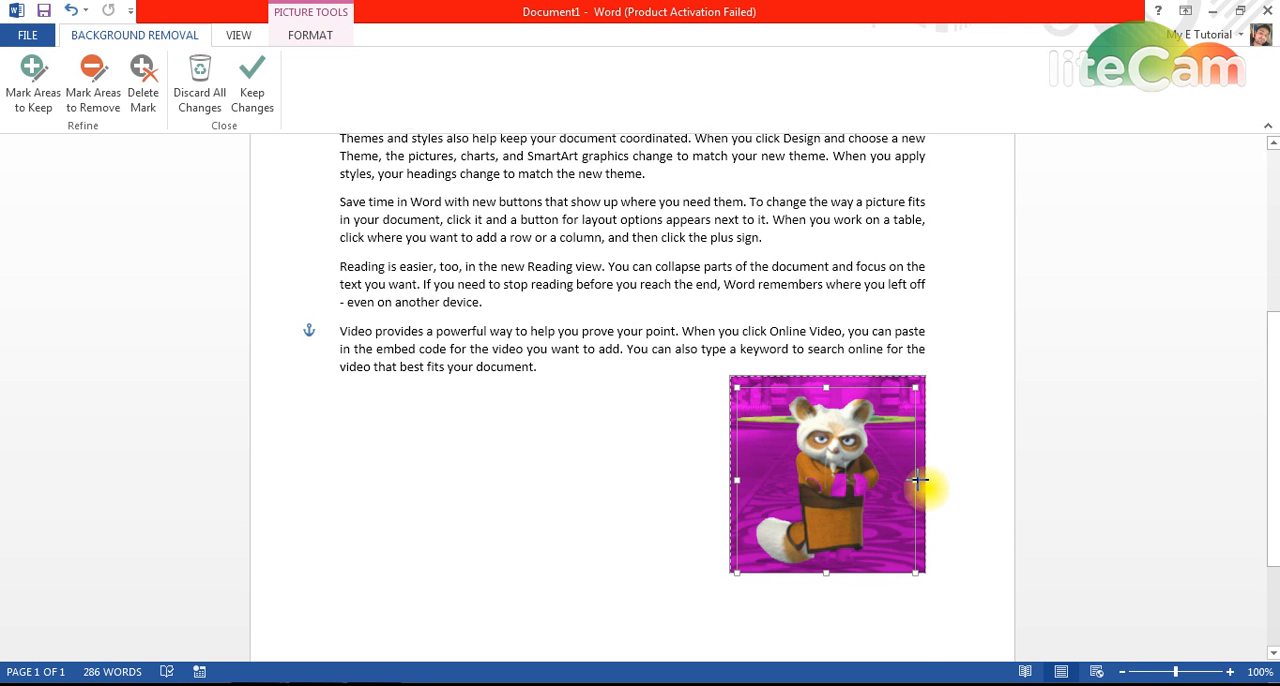
Step: Refine the background-removal frame around Shifu at the upper and side edges, and apply the removal
mouse_move(919, 481)
mouse_down()
mouse_move(929, 486)
mouse_move(917, 484)
mouse_up()
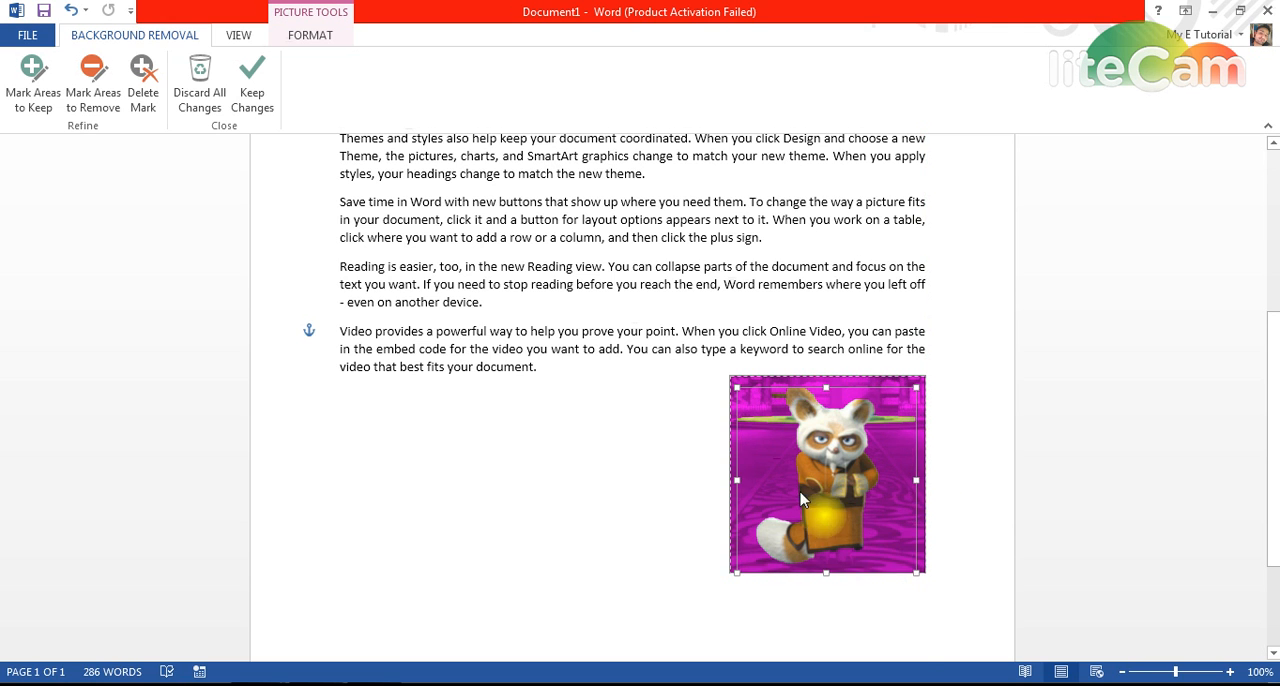
drag(828, 572, 827, 573)
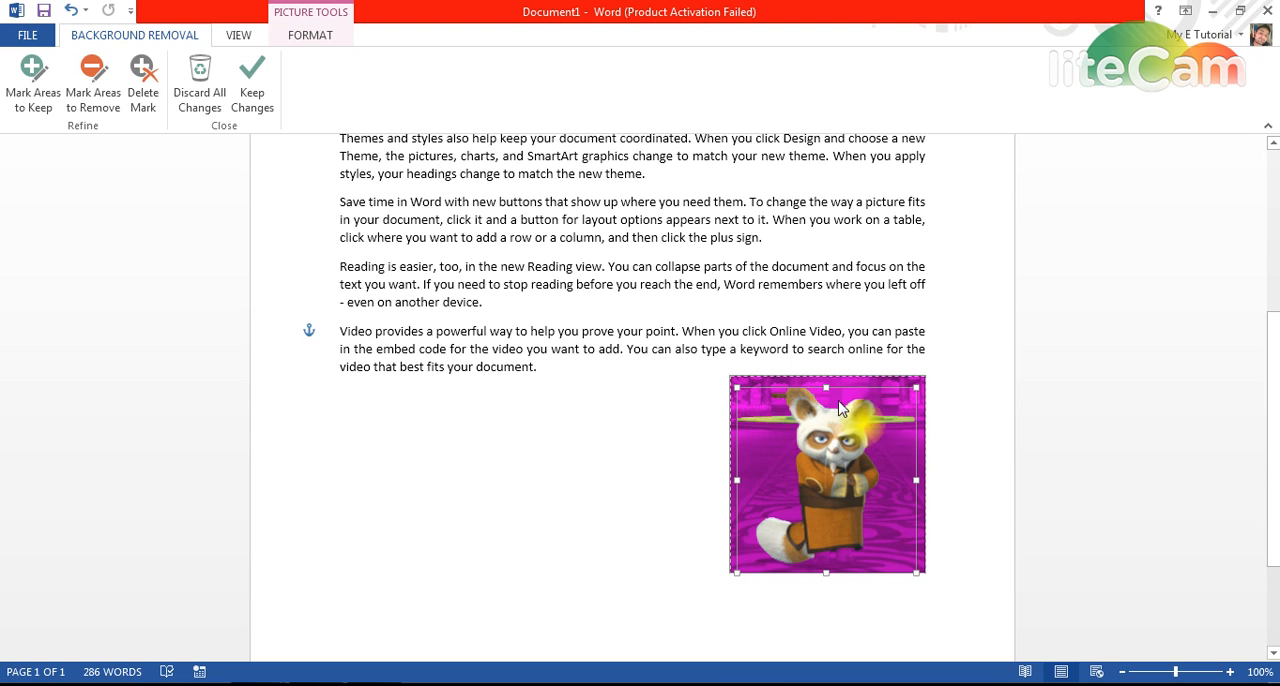
drag(828, 389, 847, 381)
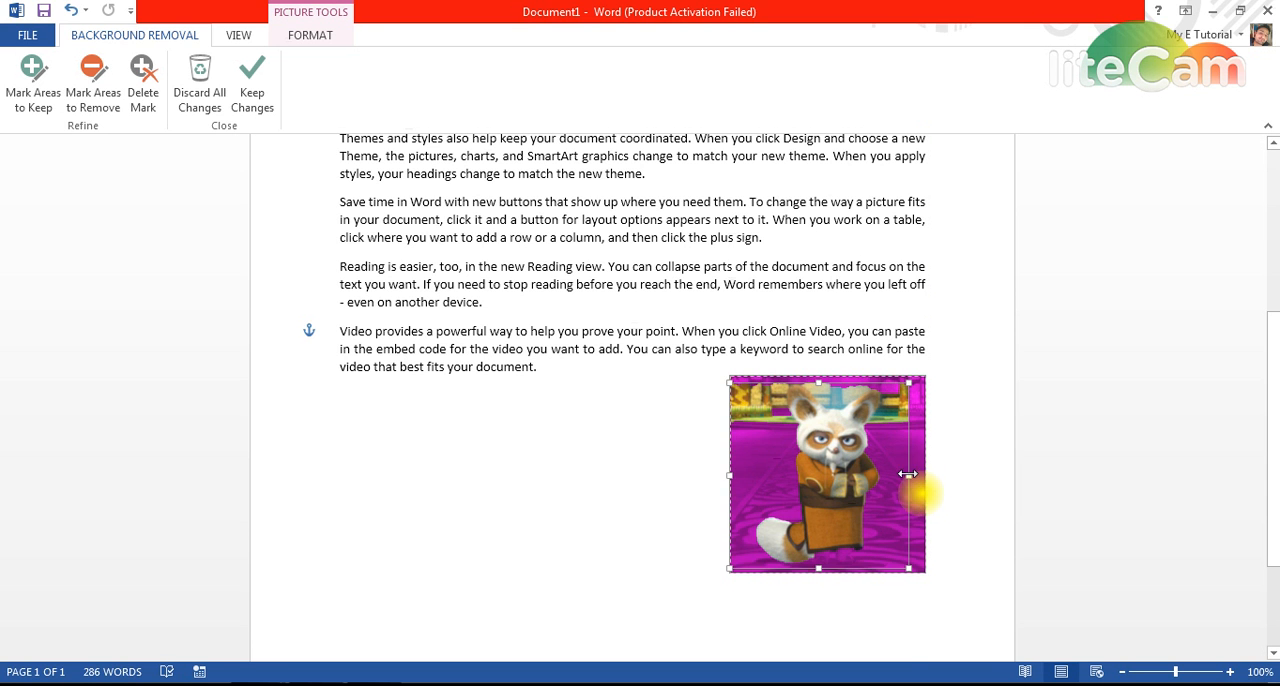
drag(907, 474, 920, 477)
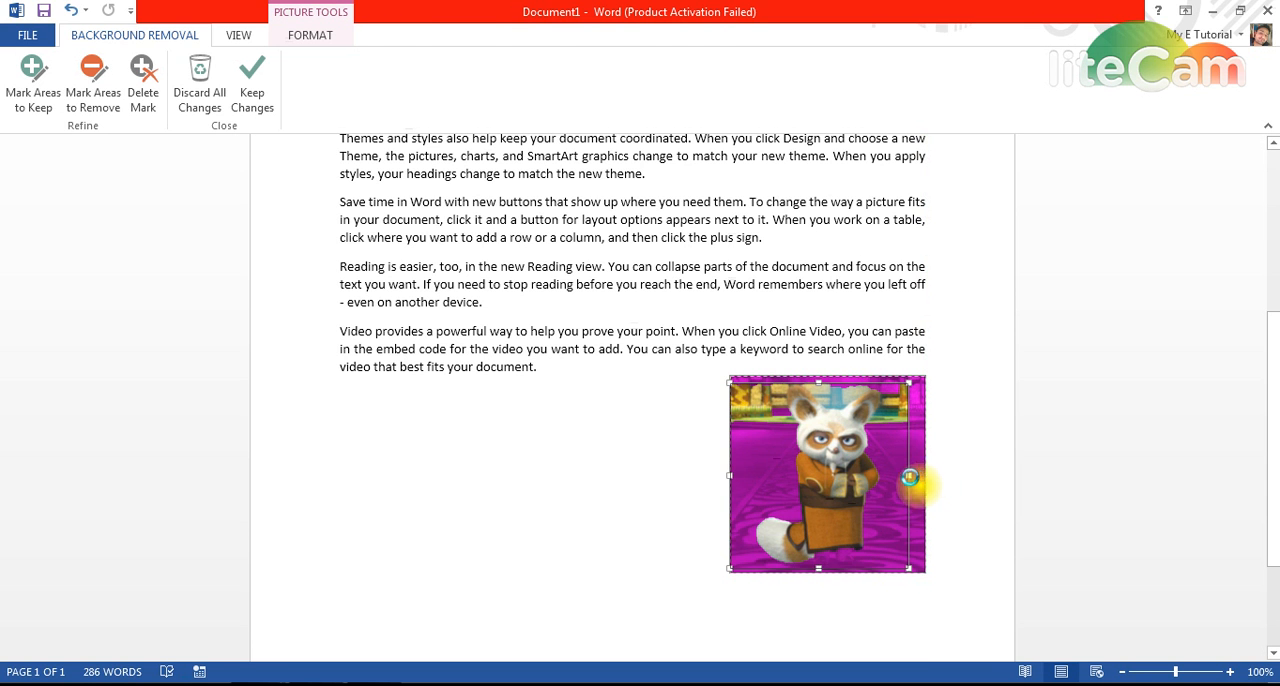
click(850, 522)
drag(850, 522, 733, 467)
Step: Undo the successive background-removal frame adjustments on the Shifu picture
key(ctrl+z)
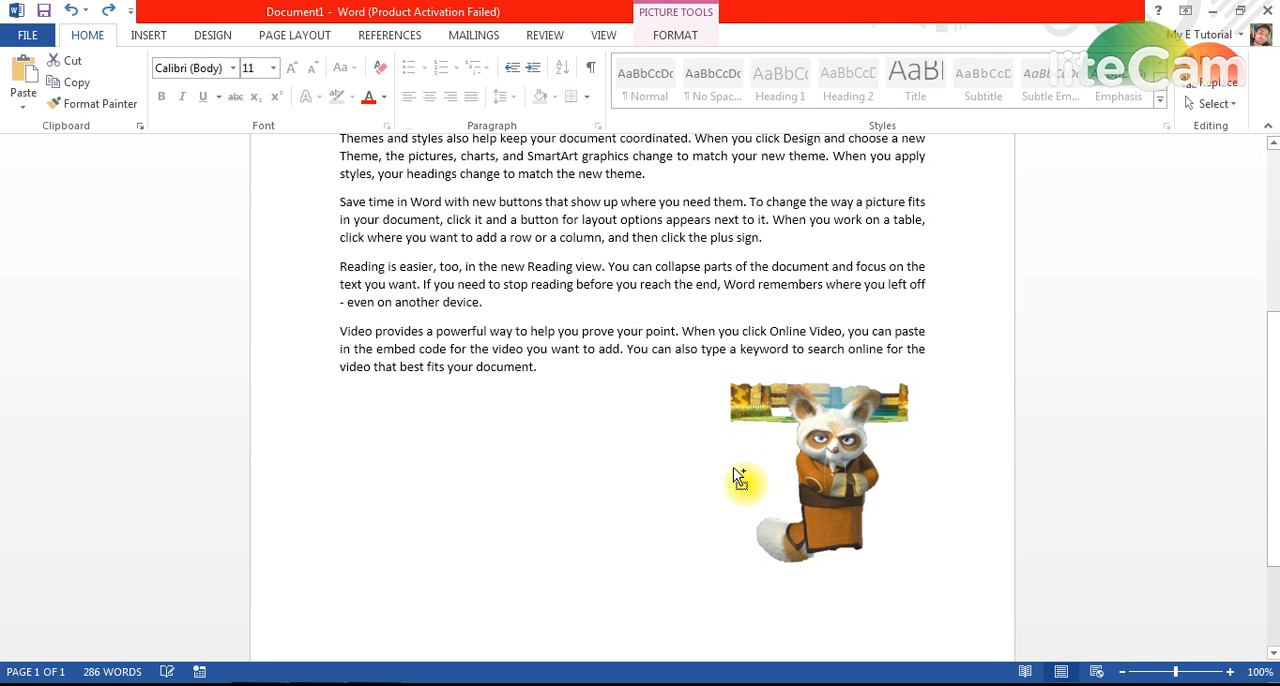
key(ctrl+z)
key(ctrl+z)
key(ctrl+z)
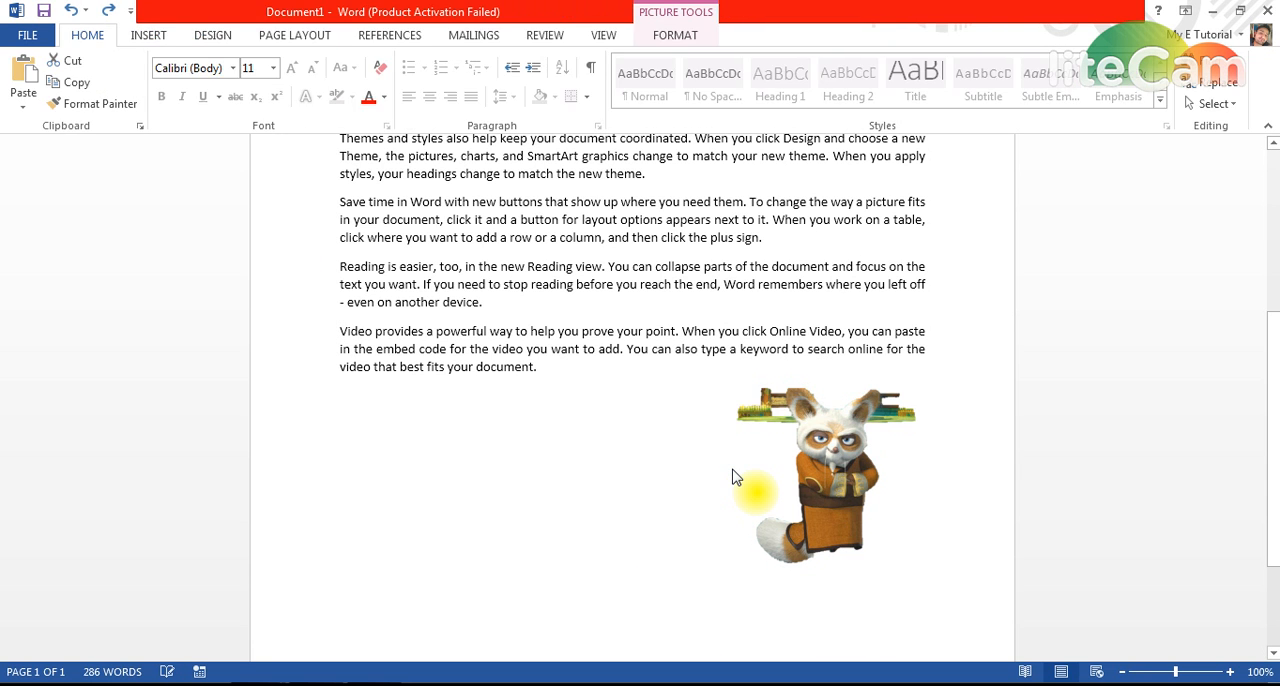
key(ctrl+z)
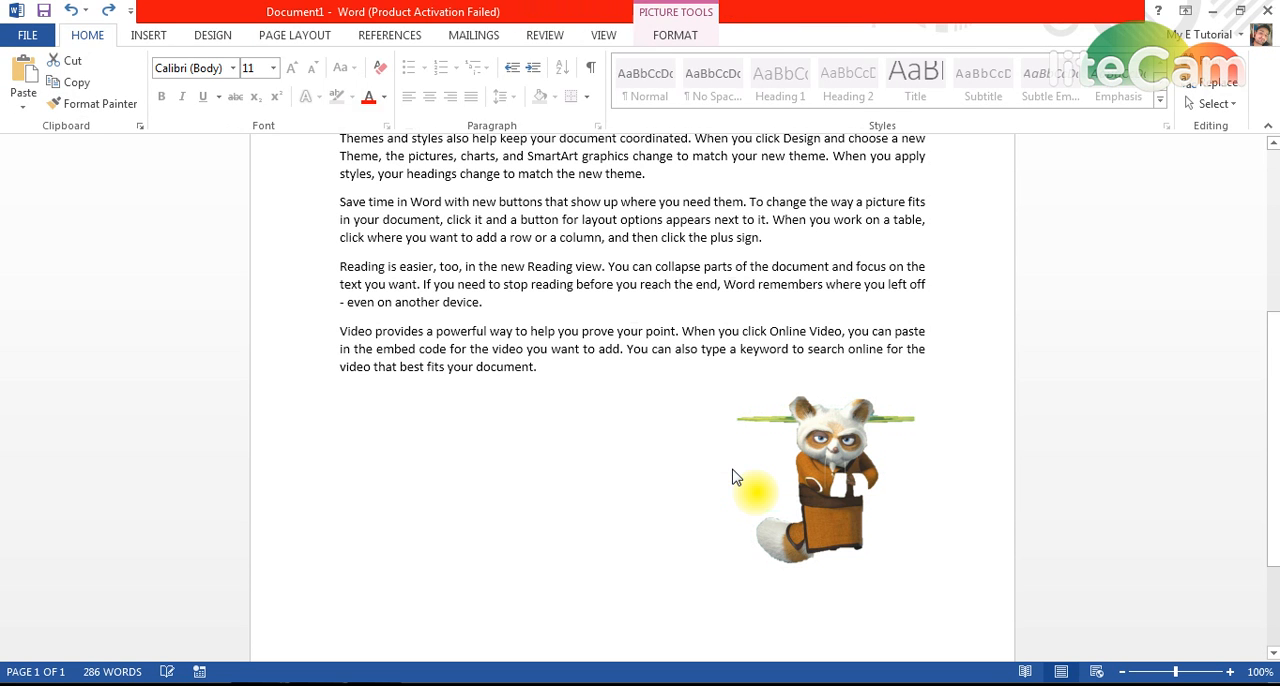
key(ctrl+z)
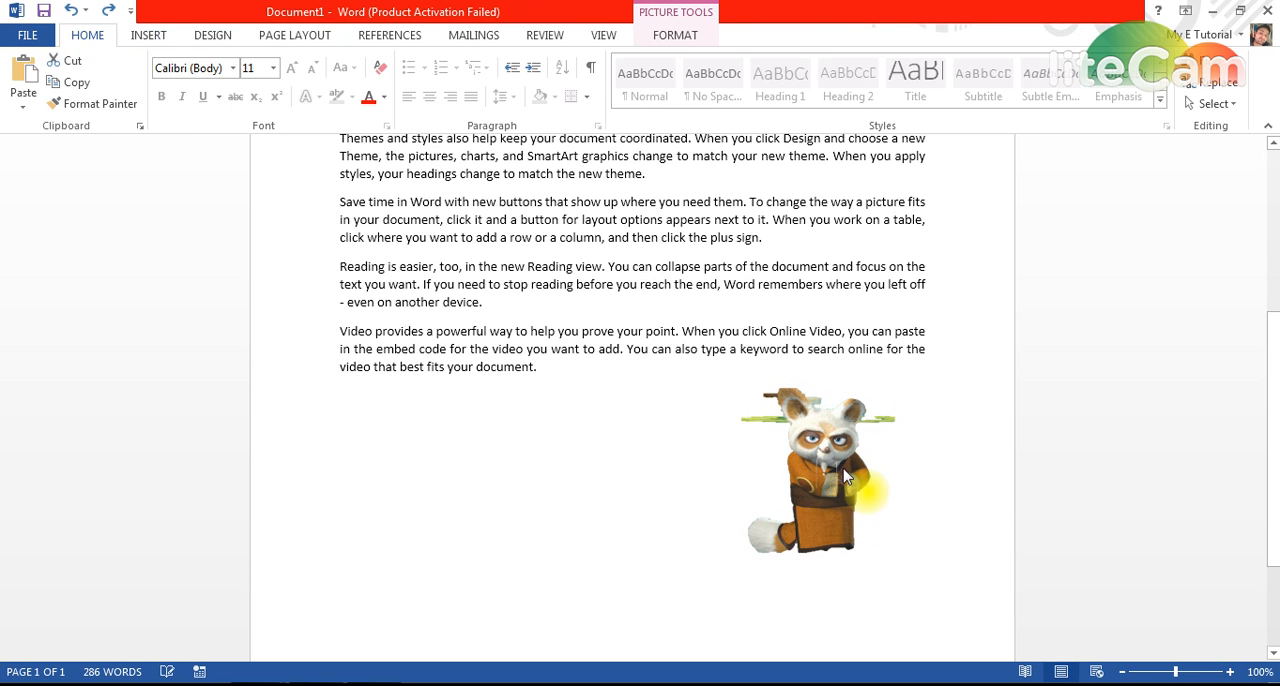
Step: Undo the Shifu picture's insertion, the text justification and the MET picture's top-right positioning
key(ctrl+z)
key(ctrl+z)
key(ctrl+z)
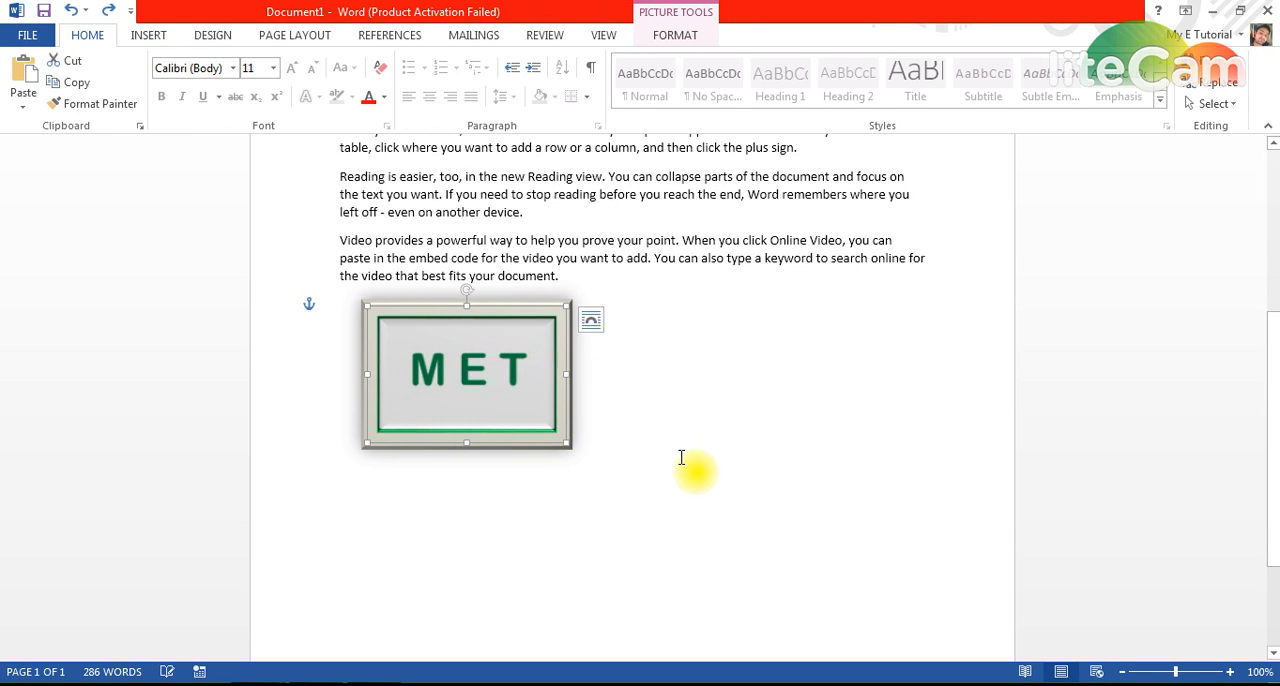
Step: Paste the Shifu picture again below the last paragraph and shrink it to about 3.34" by 3.31"
click(741, 451)
key(ctrl+v)
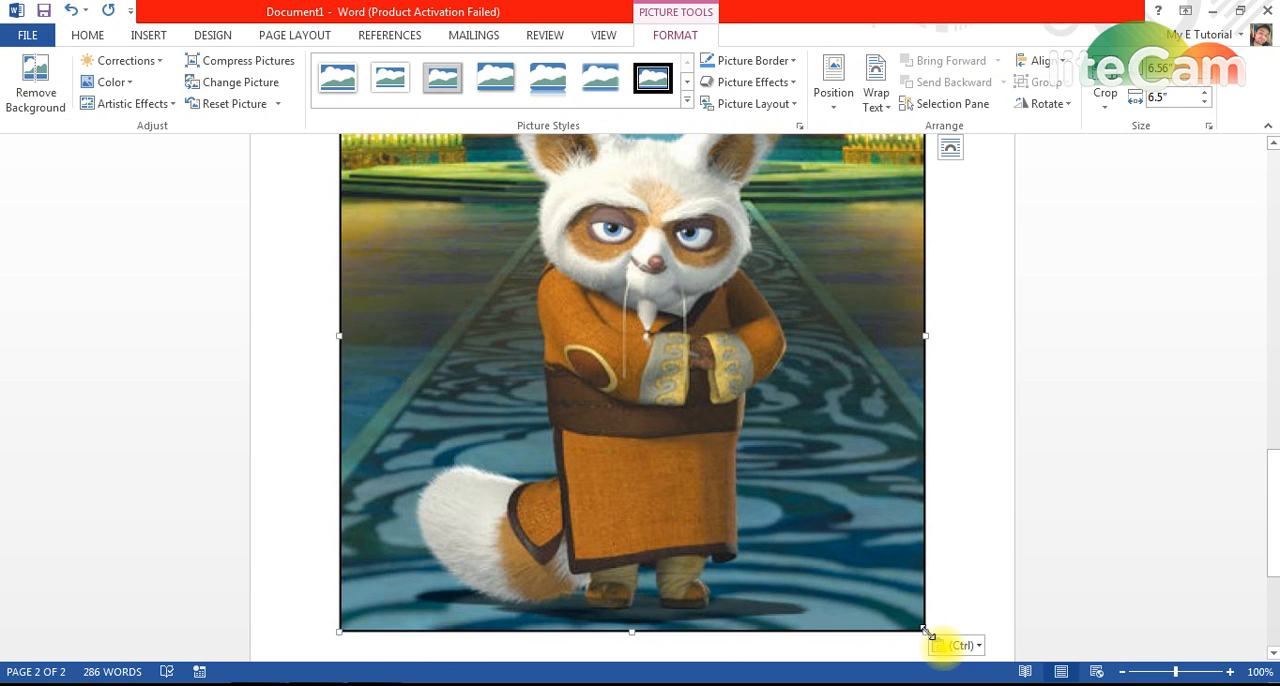
drag(924, 630, 697, 346)
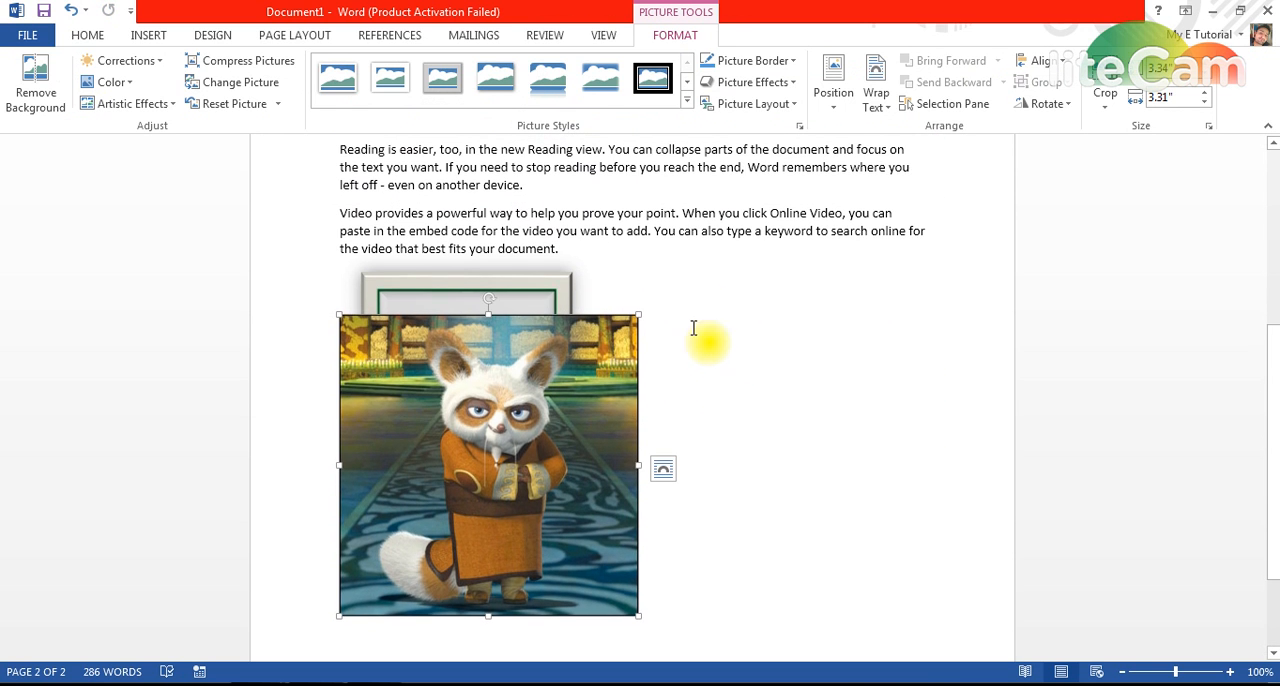
Step: Set the Shifu picture's text wrapping to Top and Bottom and move it beside the MET picture, just below the last paragraph
click(876, 95)
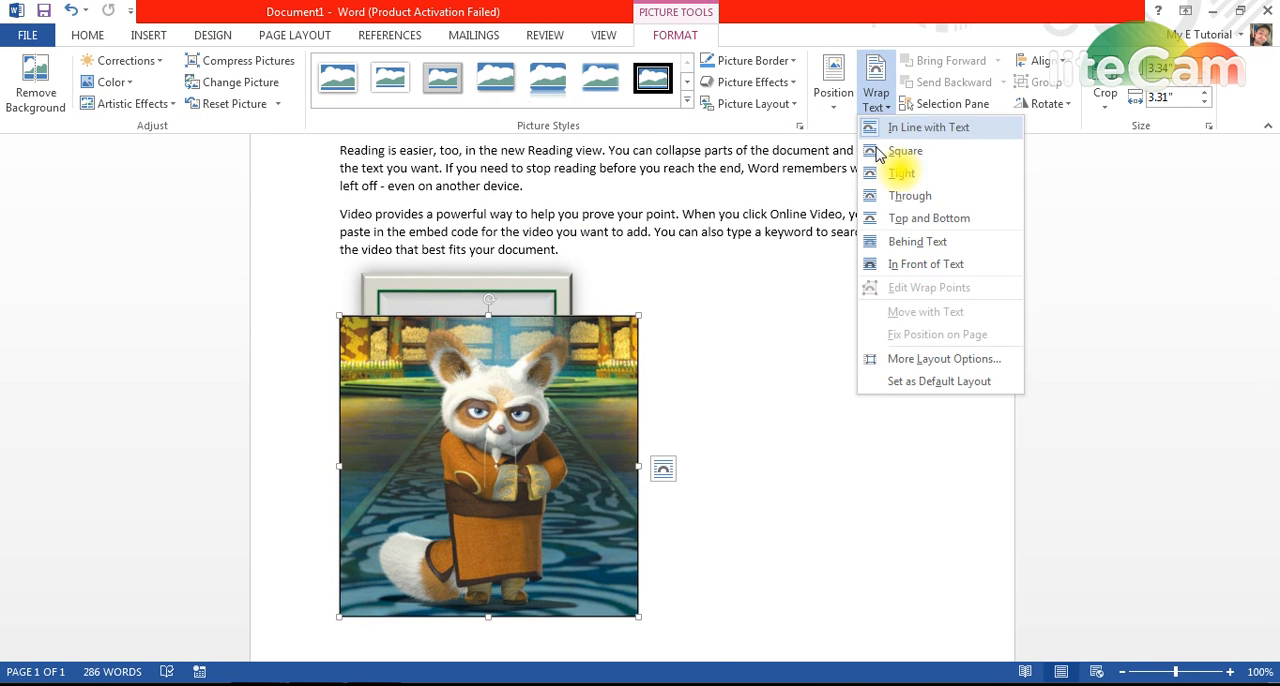
click(910, 224)
drag(572, 388, 858, 387)
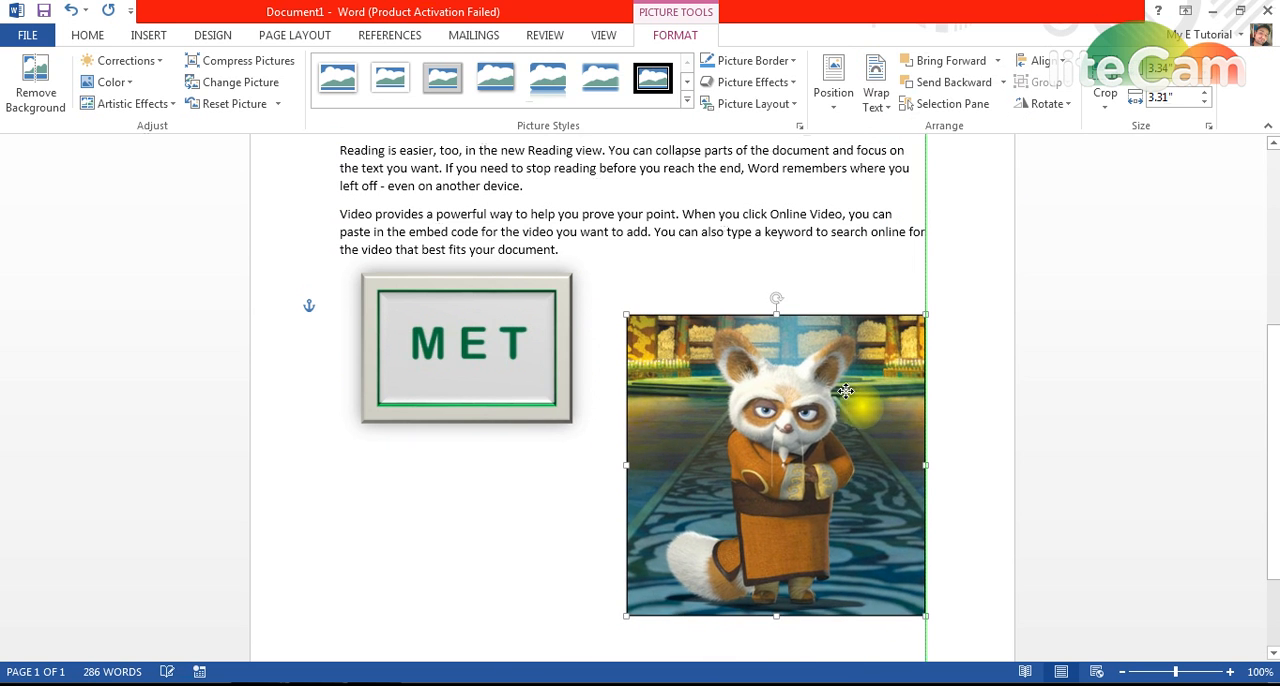
Step: Start removing the Shifu picture's background and extend the removal frame outward on all four sides around the figure
click(35, 85)
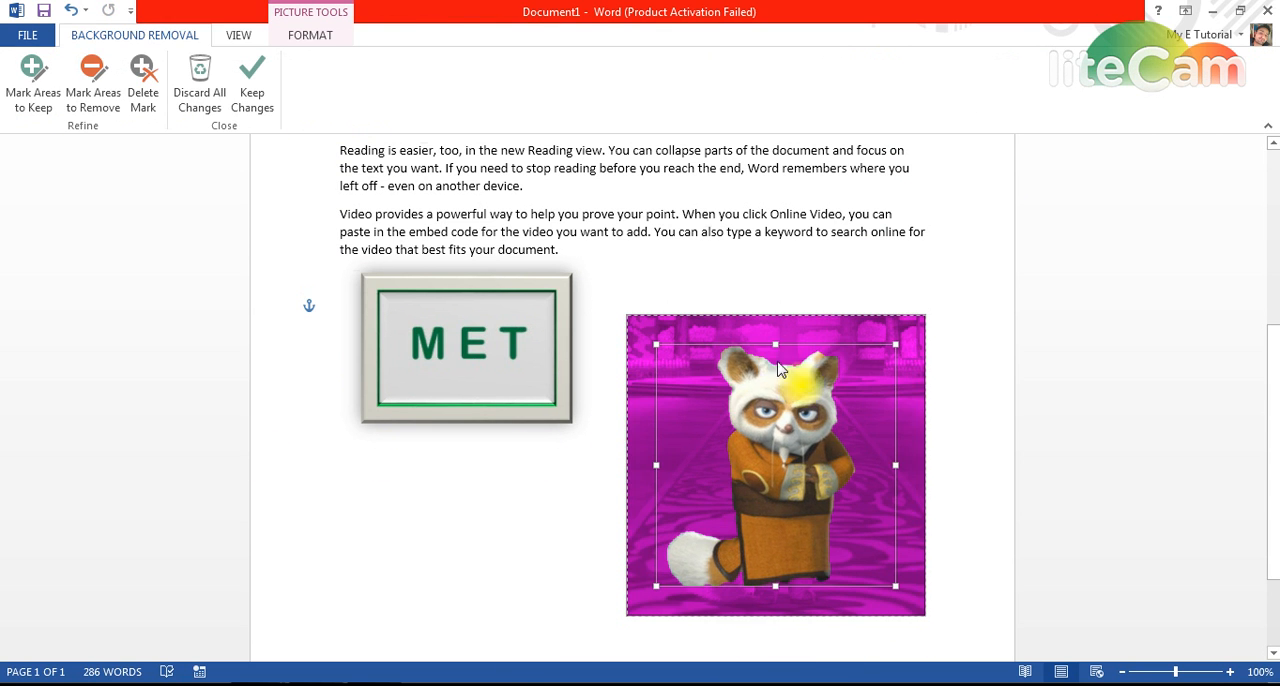
drag(778, 344, 777, 328)
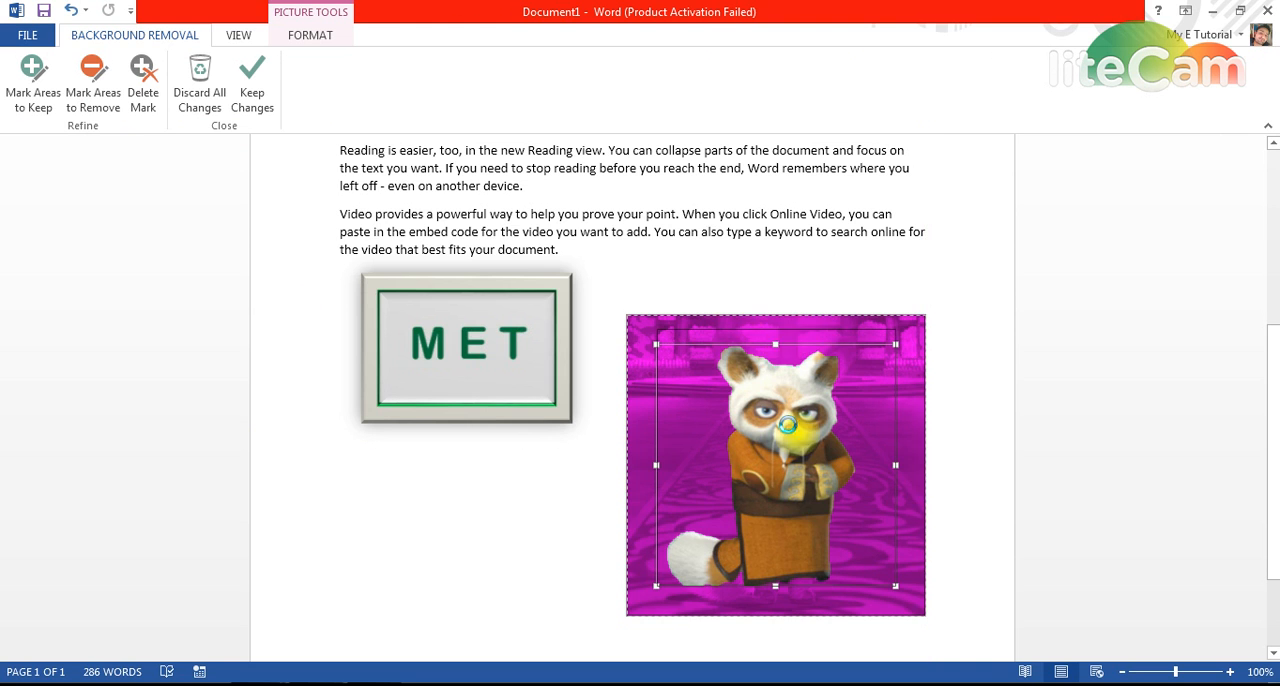
drag(776, 585, 777, 603)
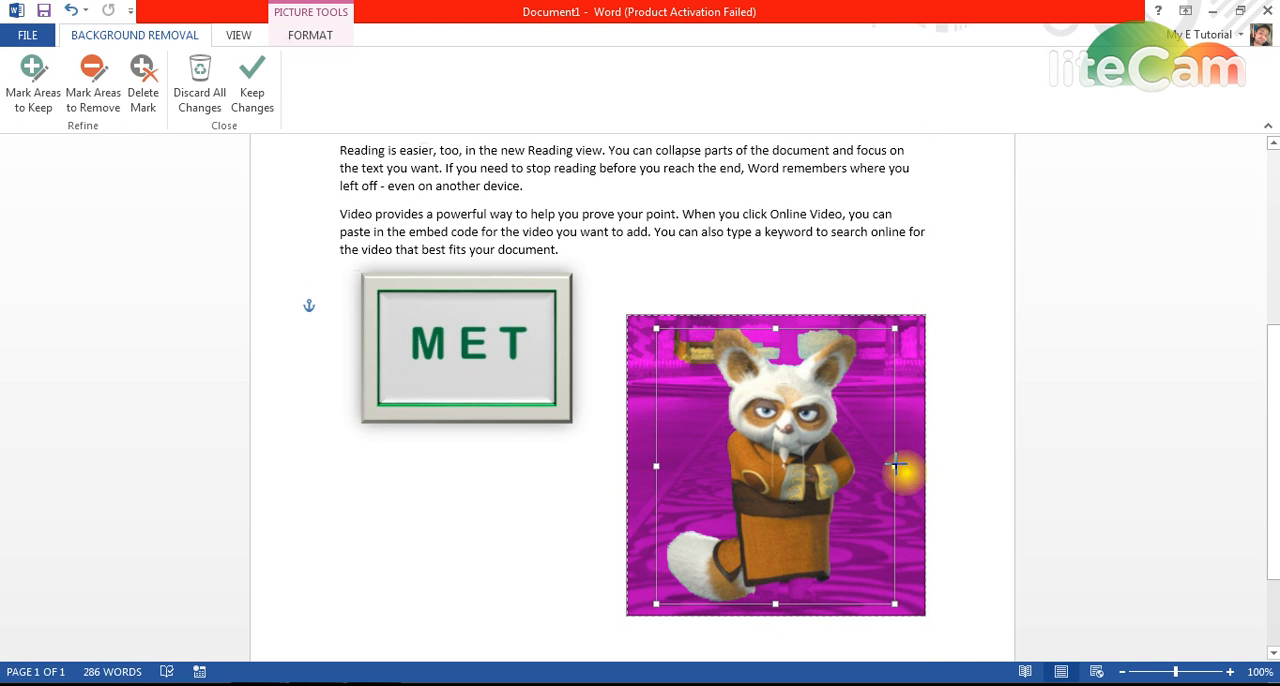
drag(897, 466, 915, 467)
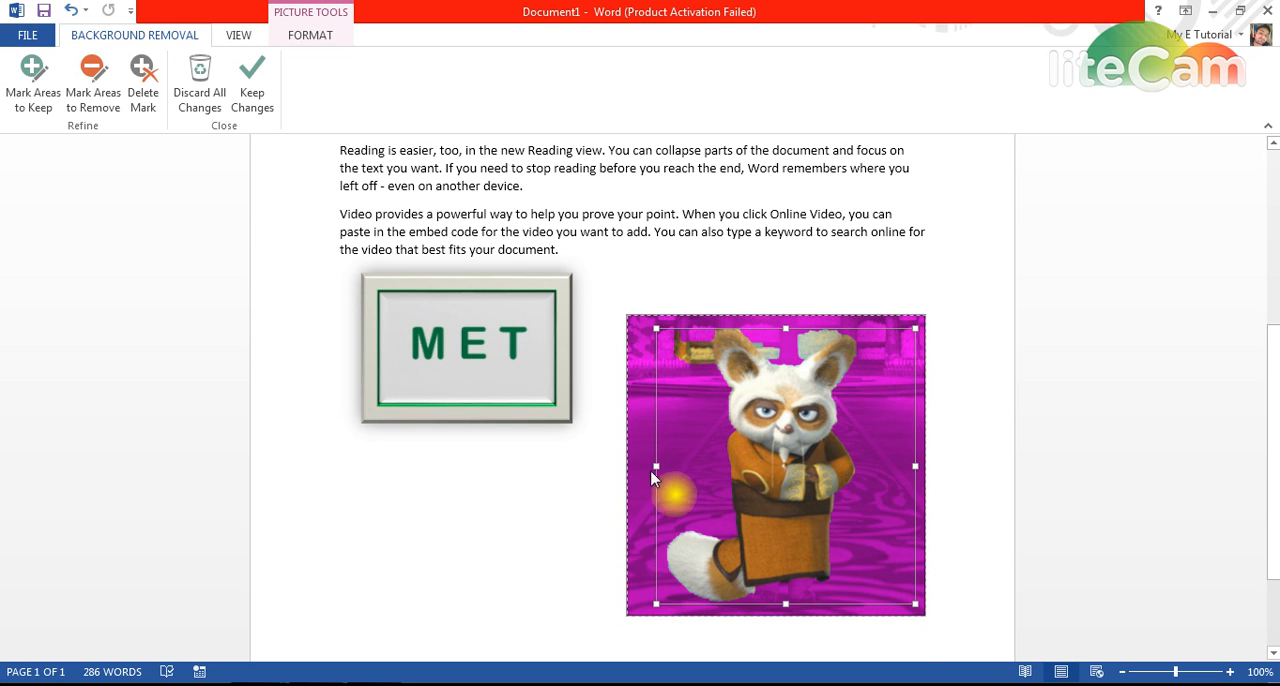
drag(656, 466, 644, 466)
drag(780, 604, 780, 615)
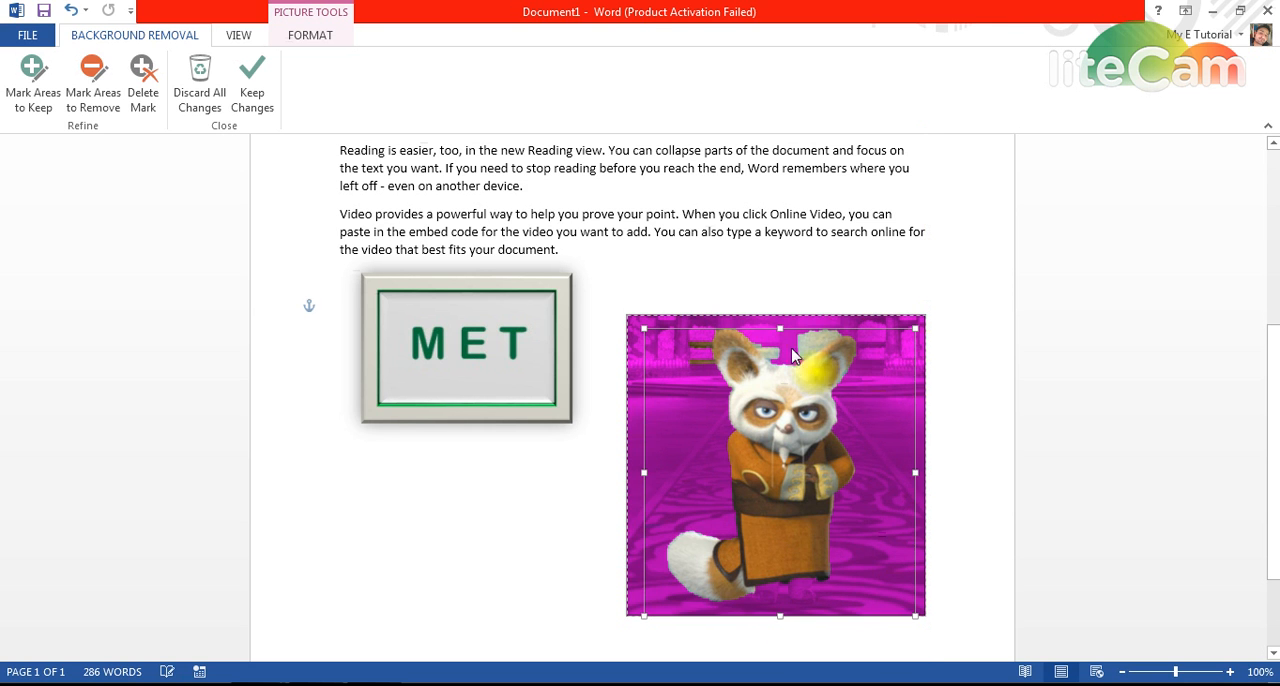
Step: Lower the removal frame's upper edge to Shifu's ears, fine-tune its lower and side edges, and apply the background removal
drag(779, 330, 779, 336)
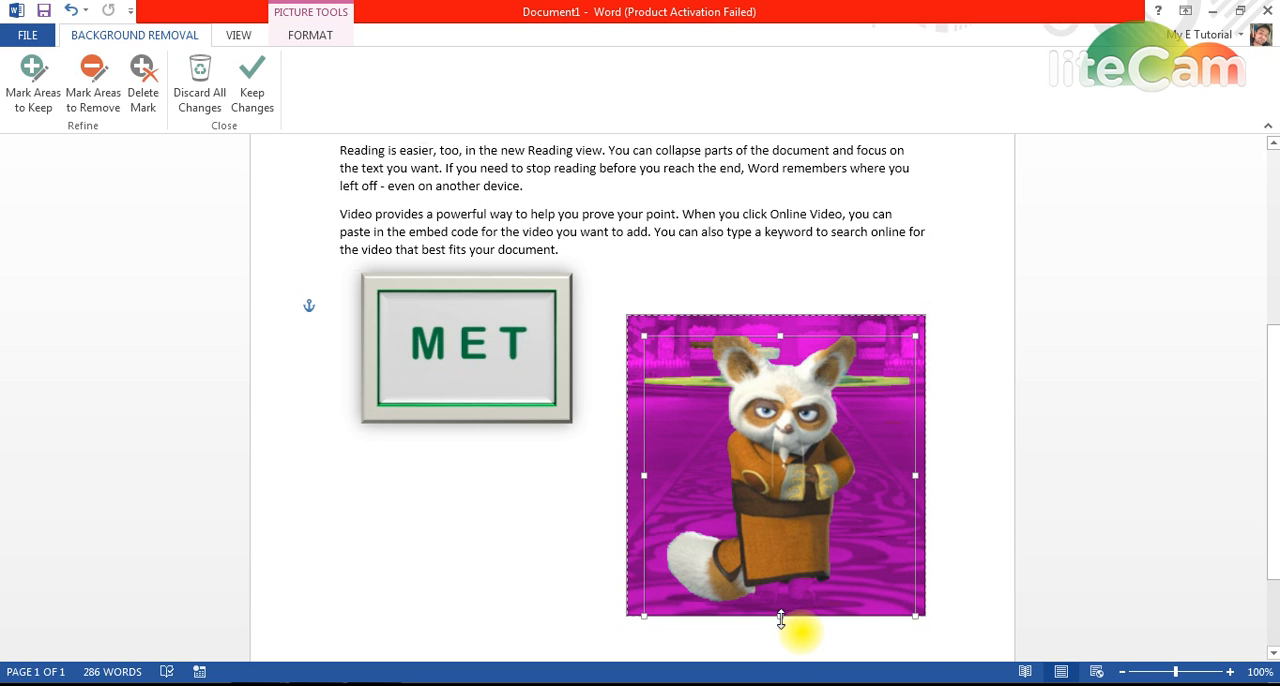
drag(781, 619, 781, 618)
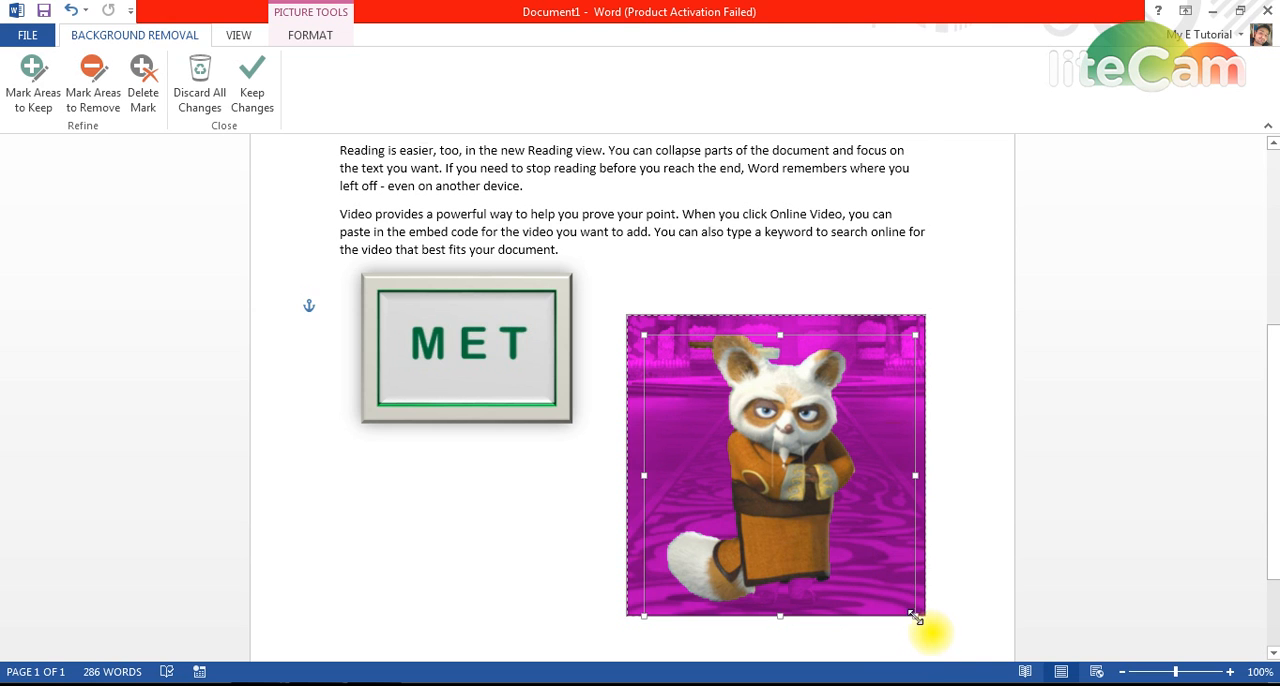
drag(916, 617, 921, 618)
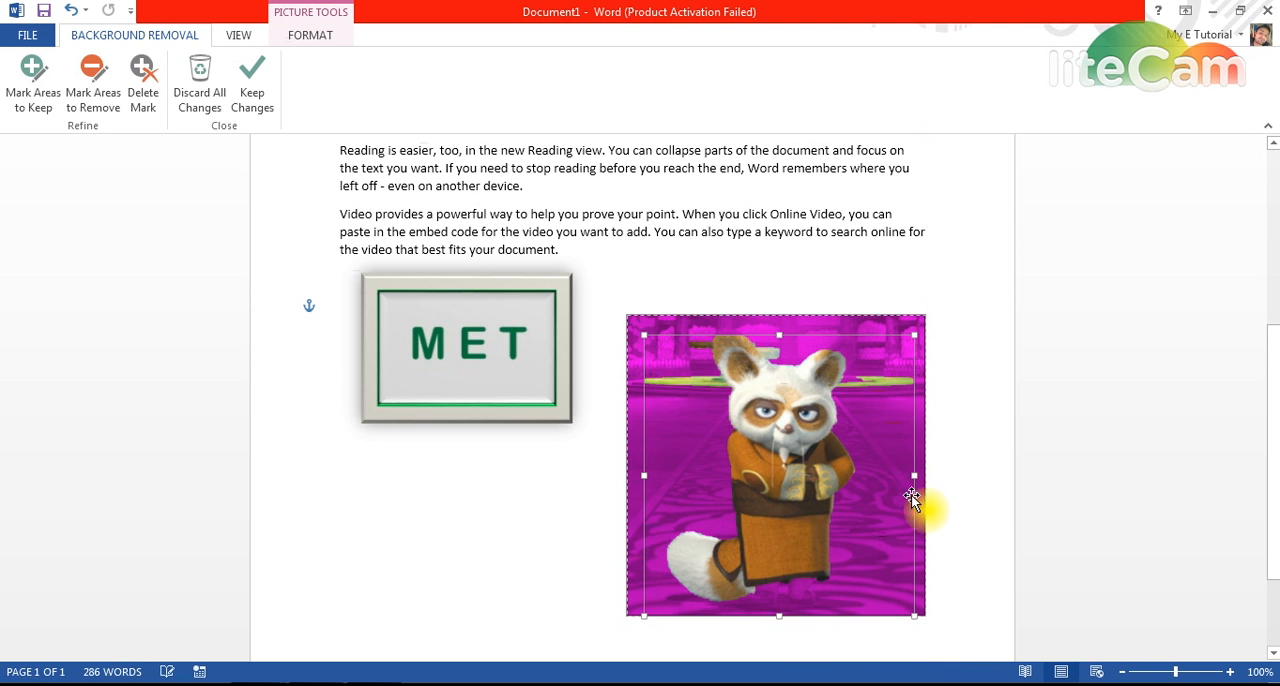
drag(912, 474, 923, 479)
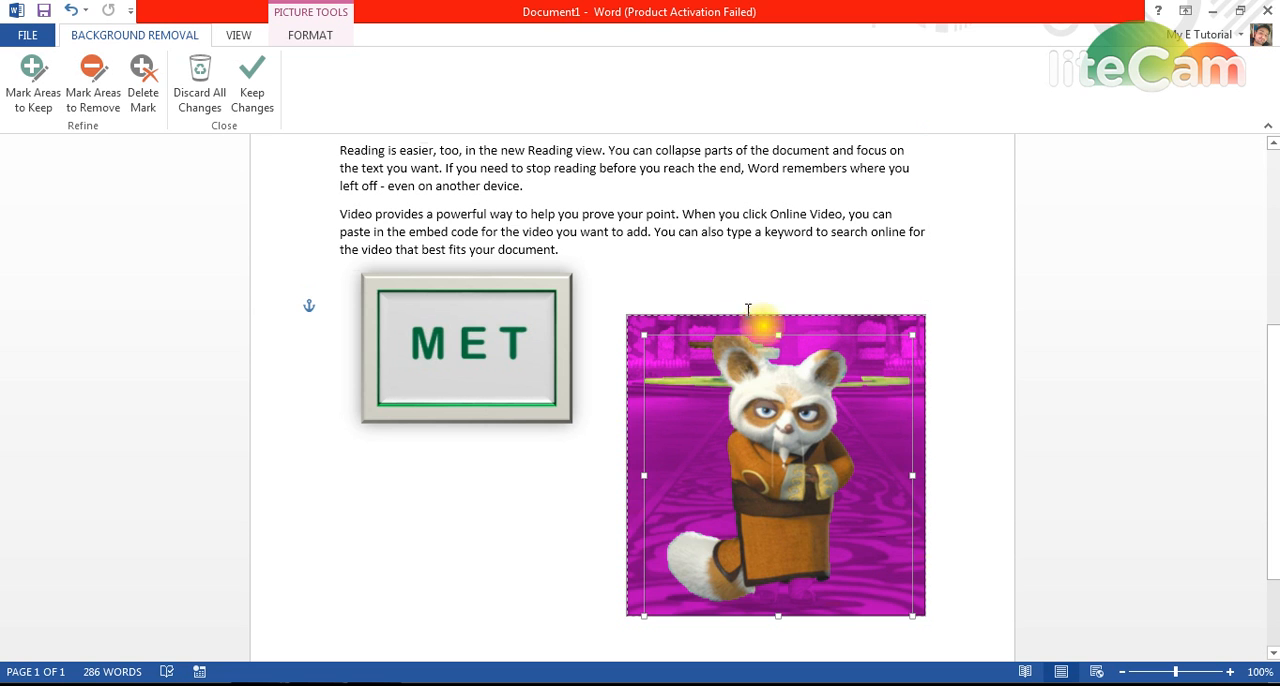
click(583, 475)
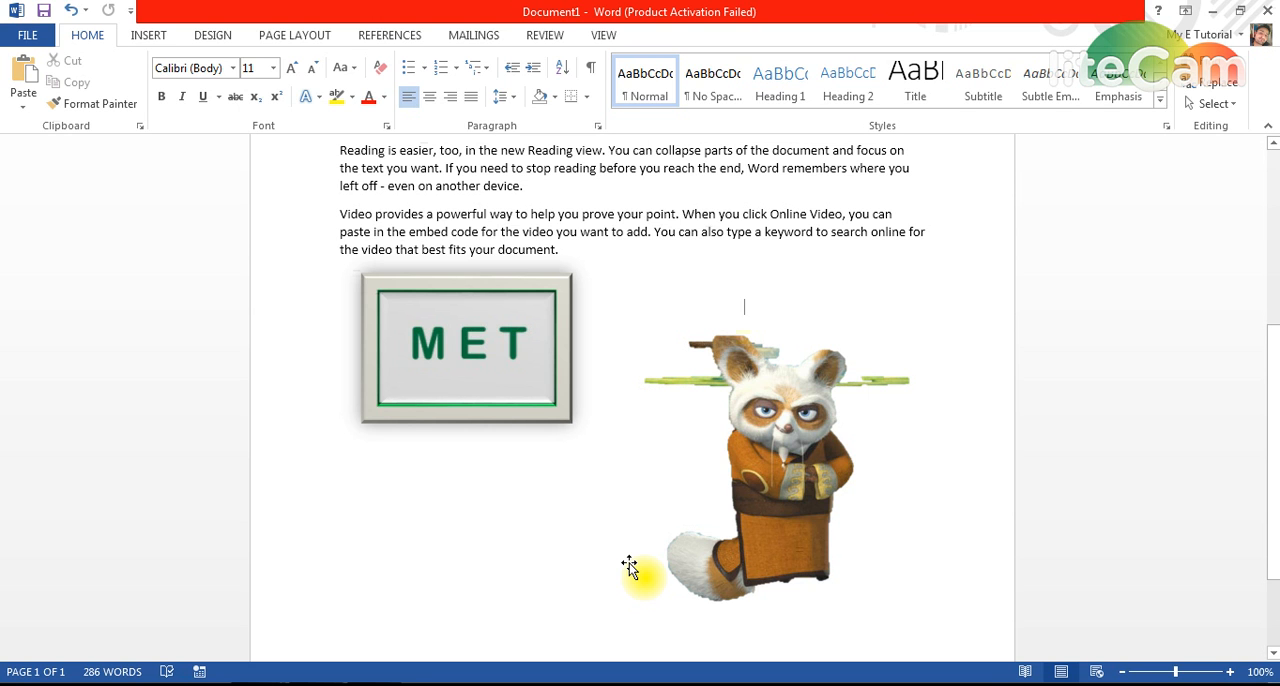
Step: Delete the Shifu picture from the document
click(797, 419)
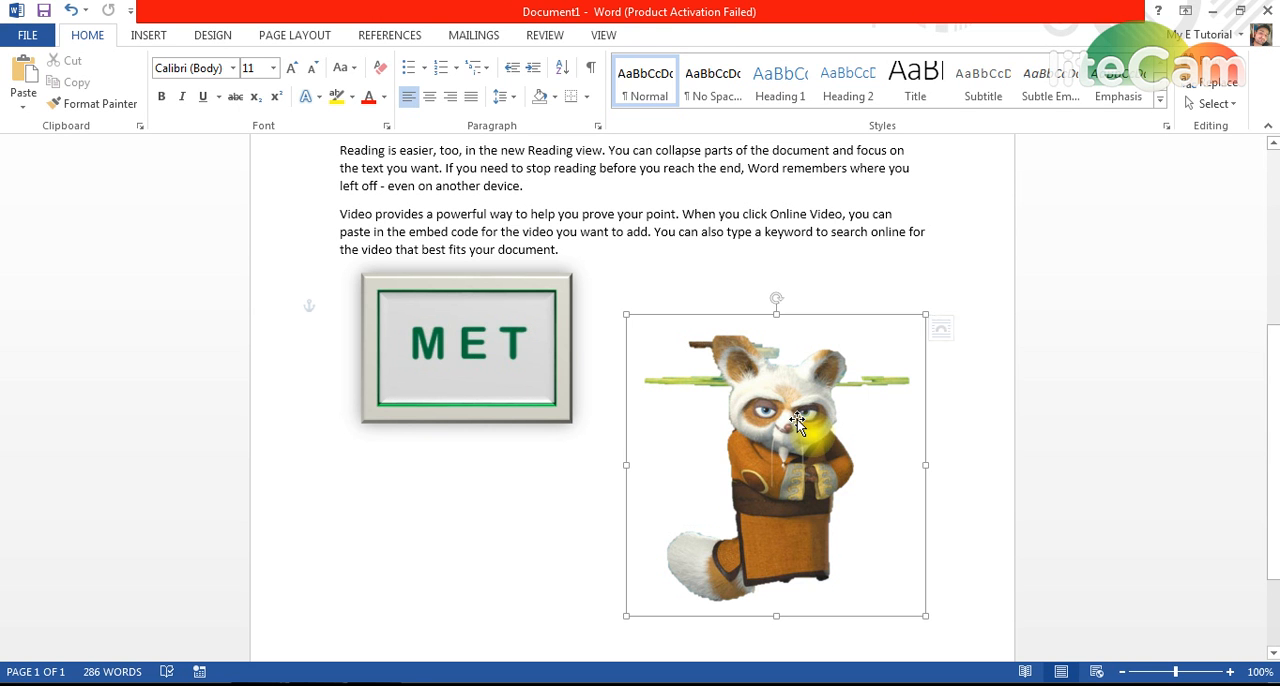
key(Delete)
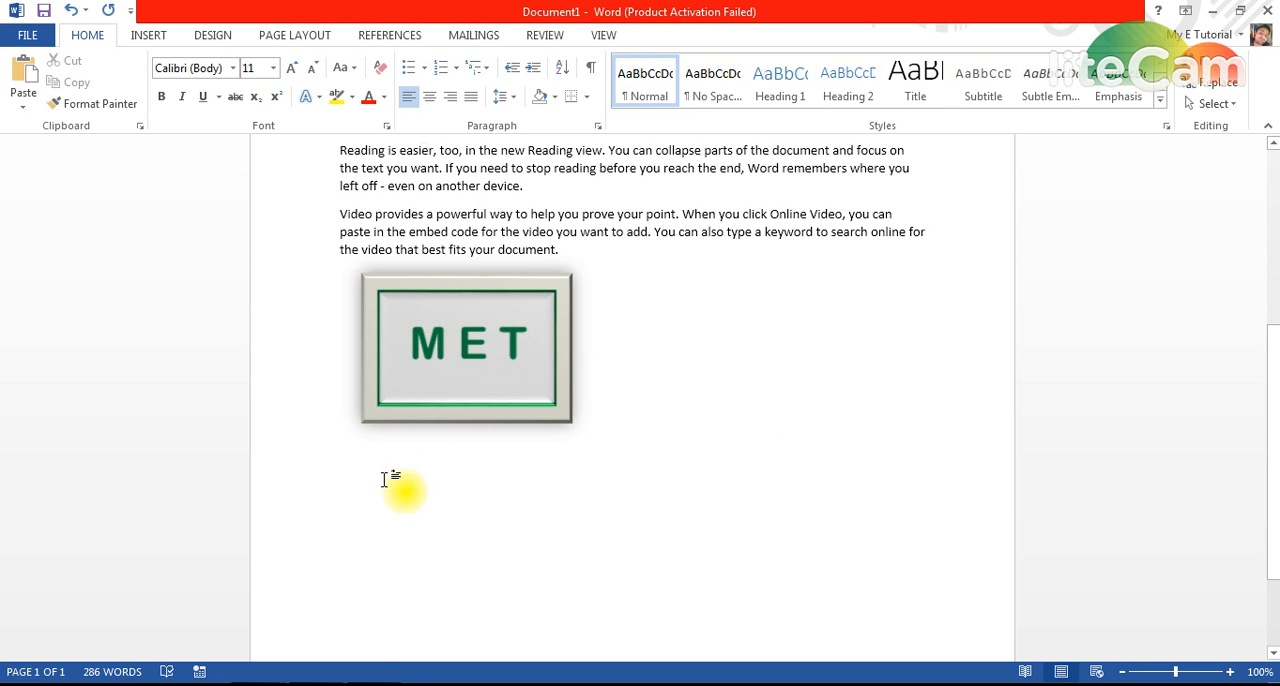
Step: Switch to the browser and search Google Images for "superior university logo"
key(alt+Tab)
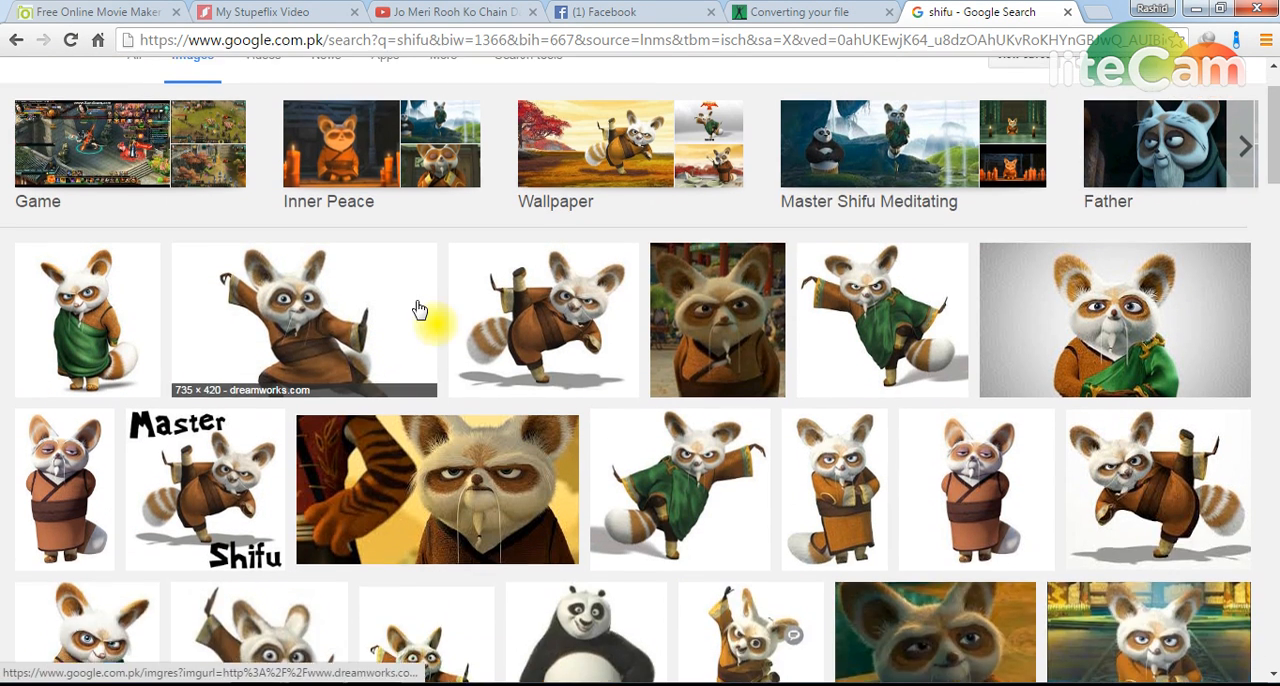
scroll(420, 310, up, 1)
double_click(310, 90)
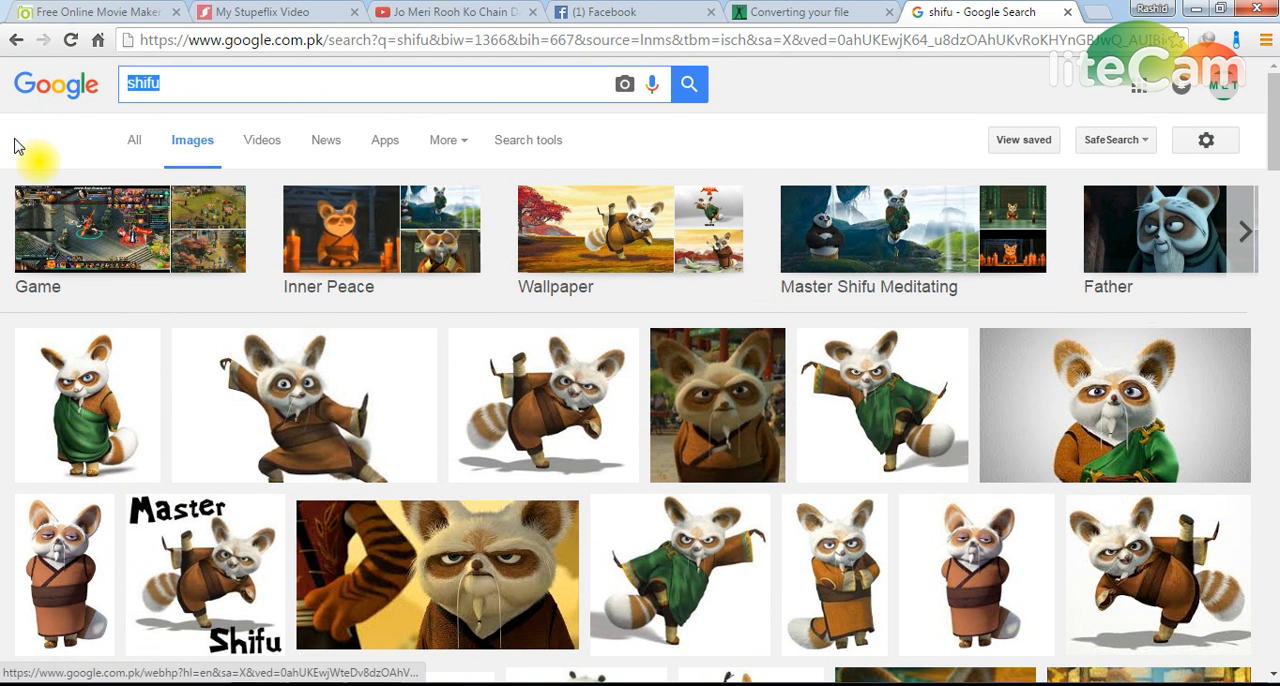
text(Superior univers)
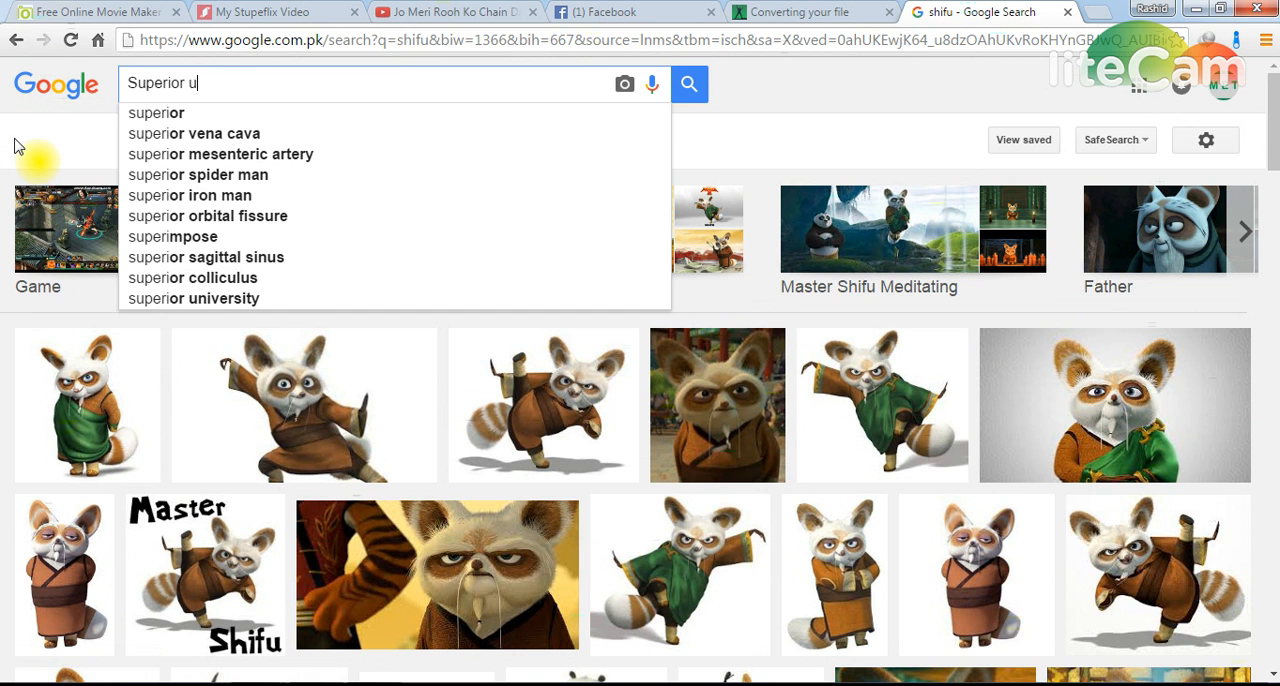
key(Down)
key(Down)
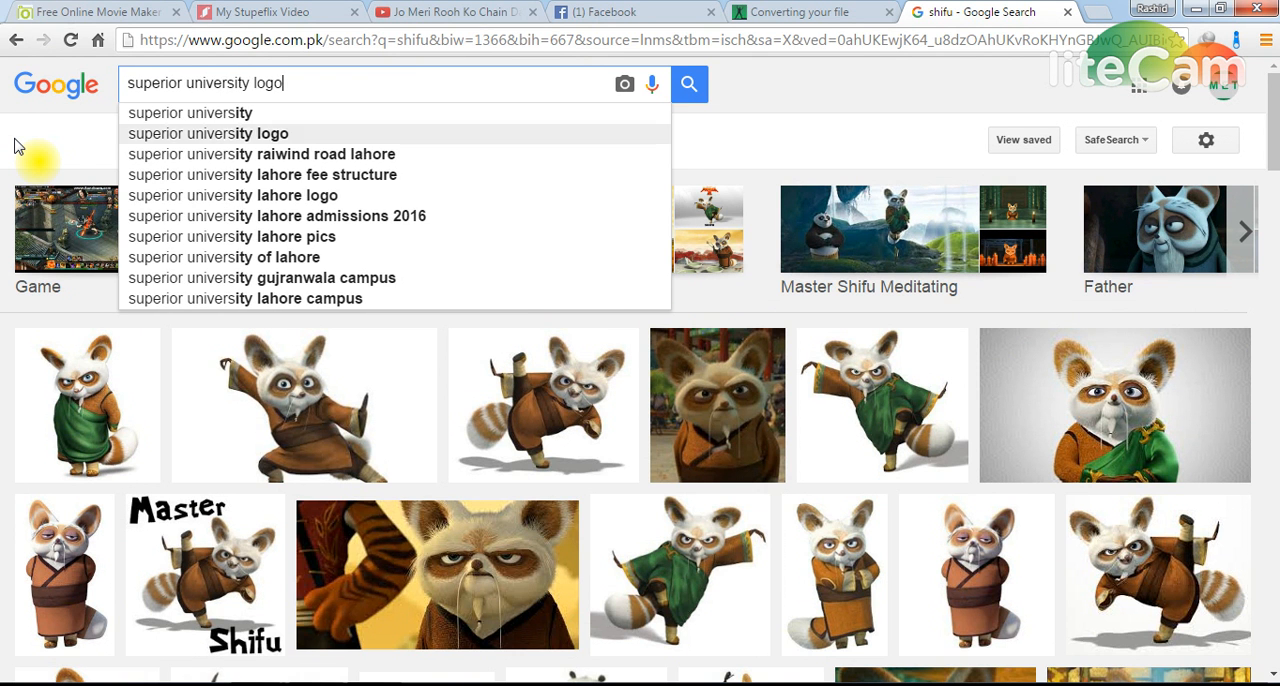
key(Return)
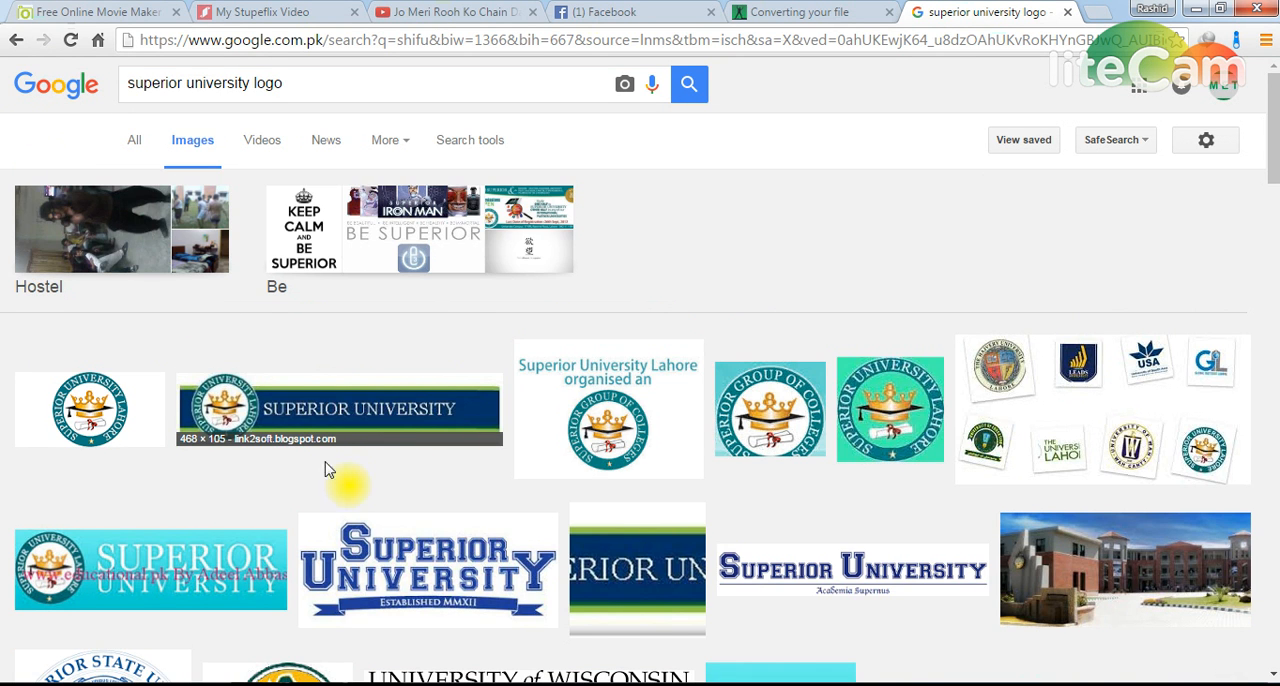
Step: Open the round Superior University Lahore logo with the green background from the image results and copy the image
scroll(185, 457, down, 2)
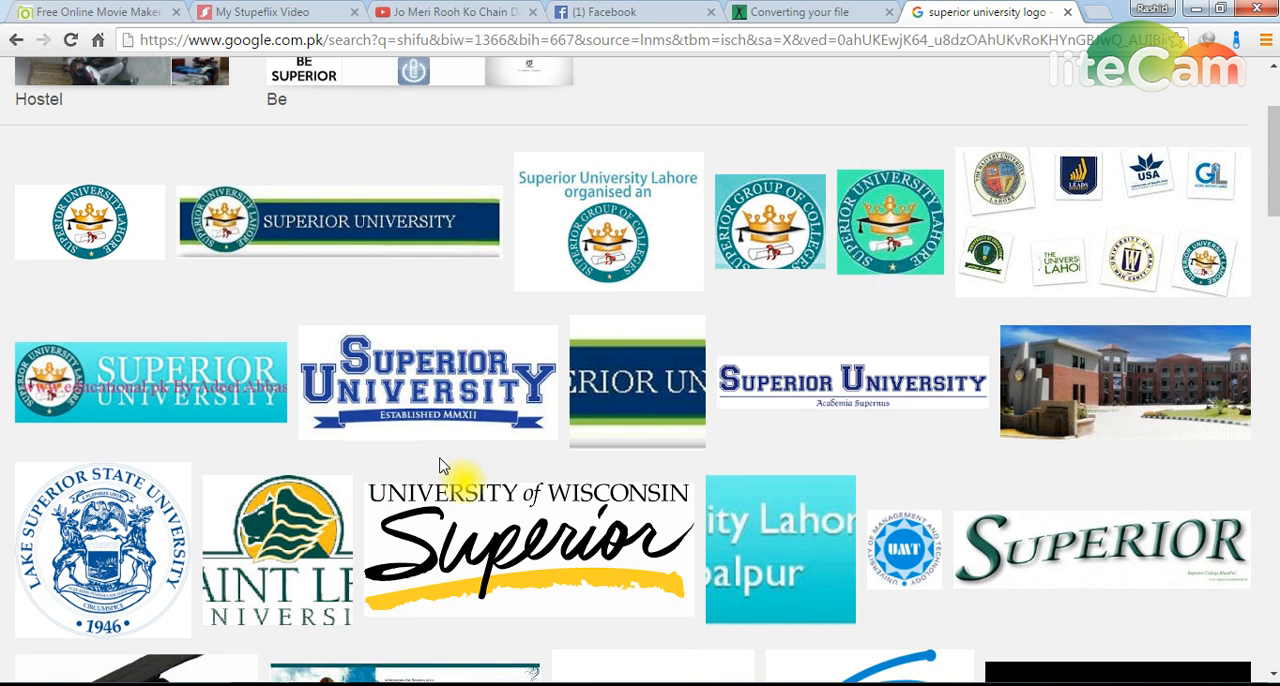
click(895, 207)
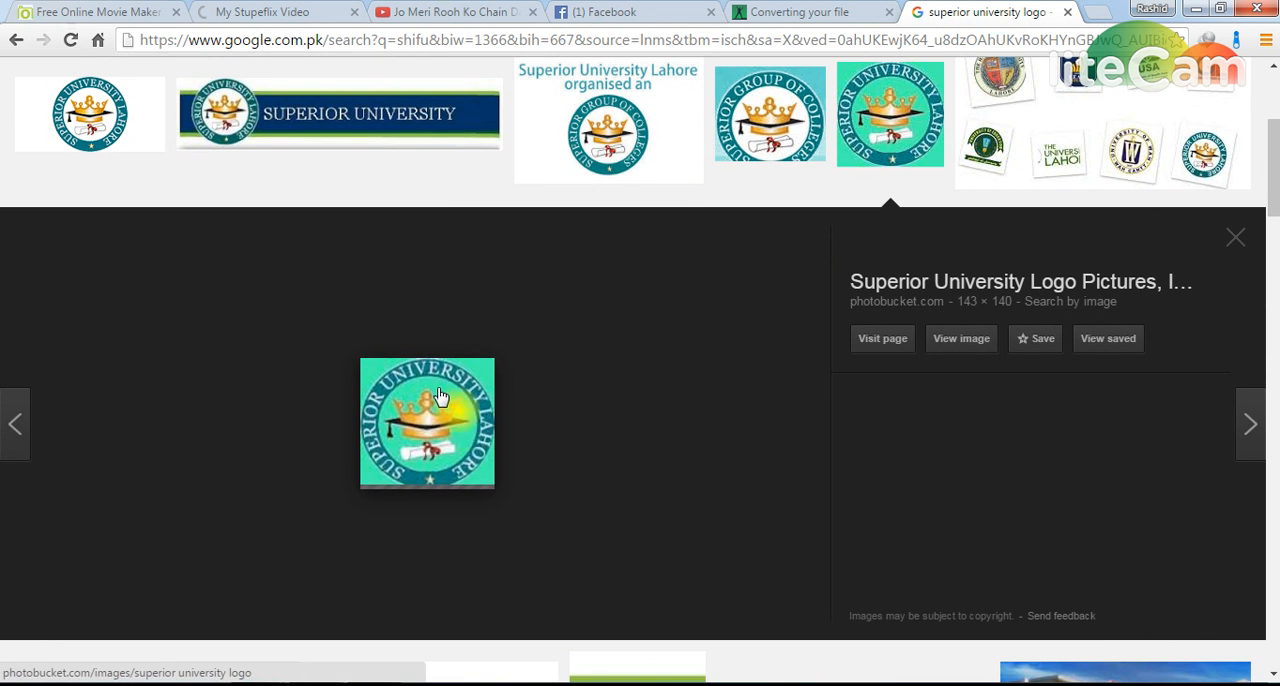
right_click(398, 423)
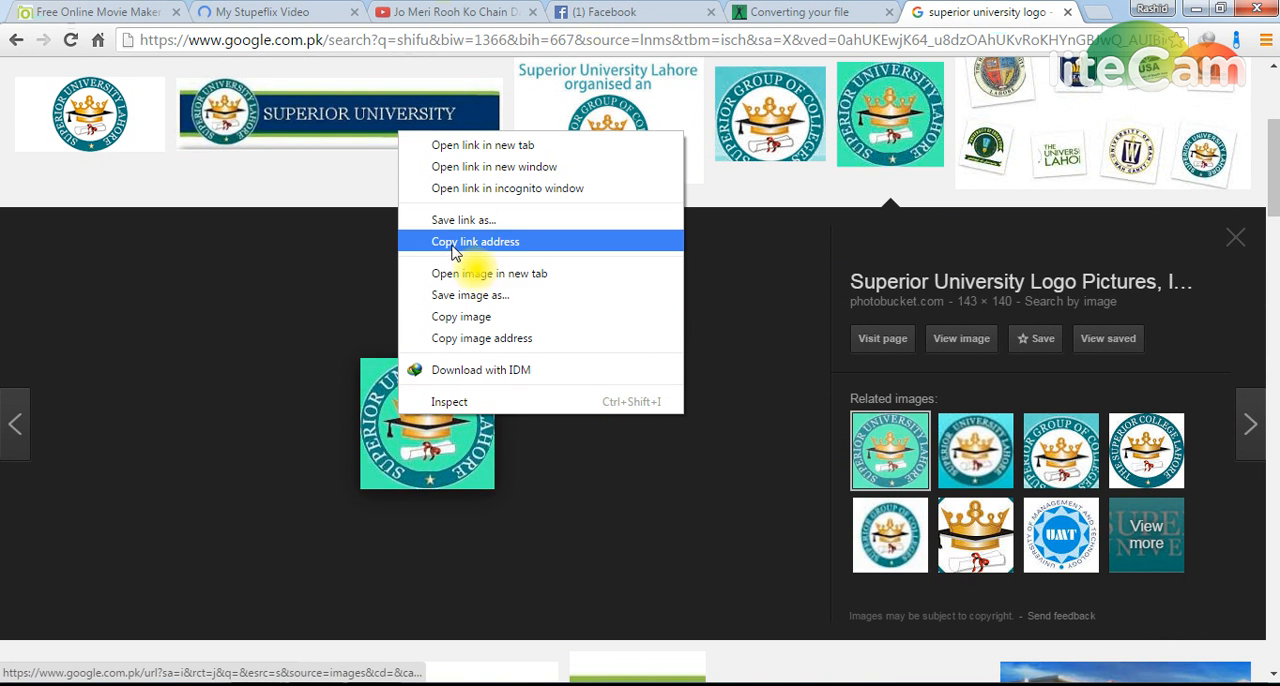
click(458, 321)
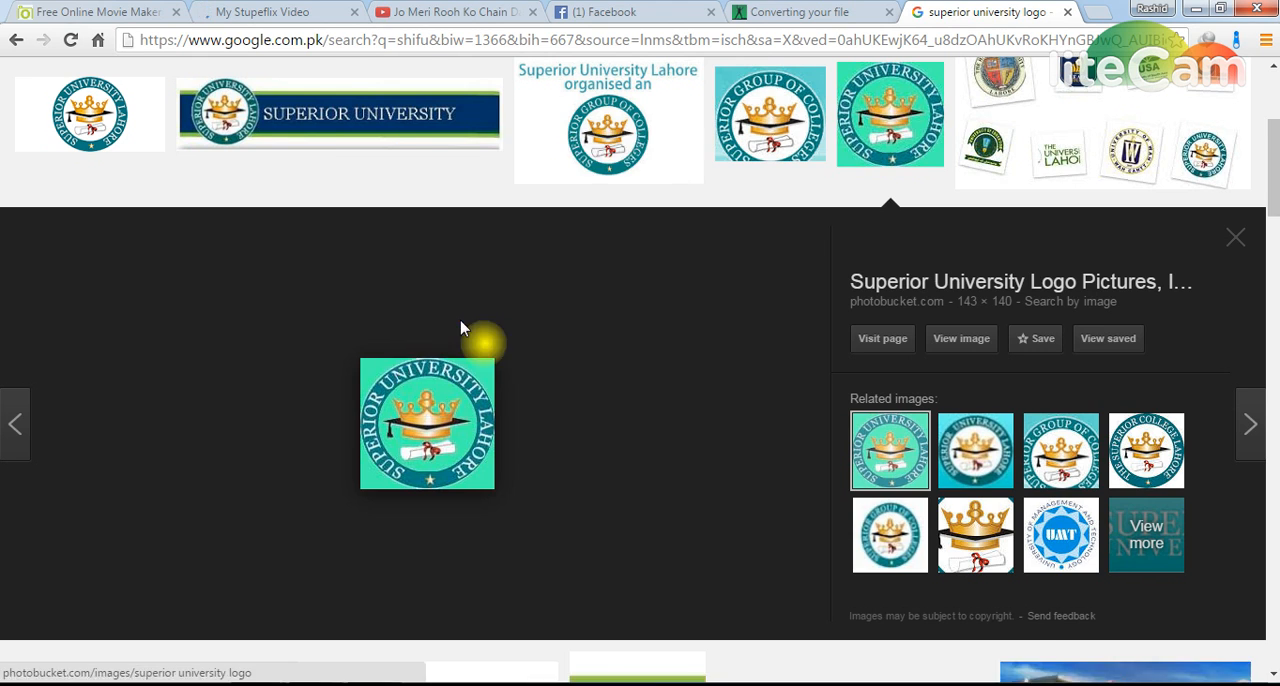
Step: Switch back to Word, paste the university logo beside the MET picture and set its text wrapping to Behind Text
key(alt+Tab)
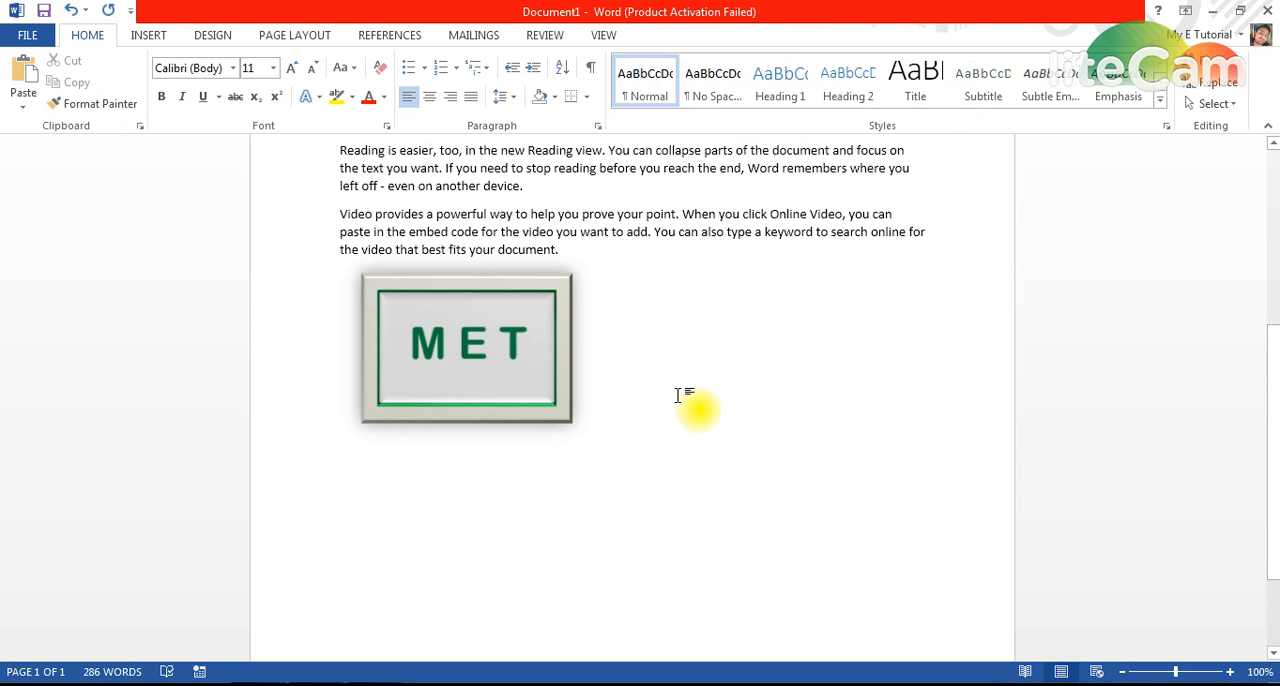
key(ctrl+v)
click(773, 333)
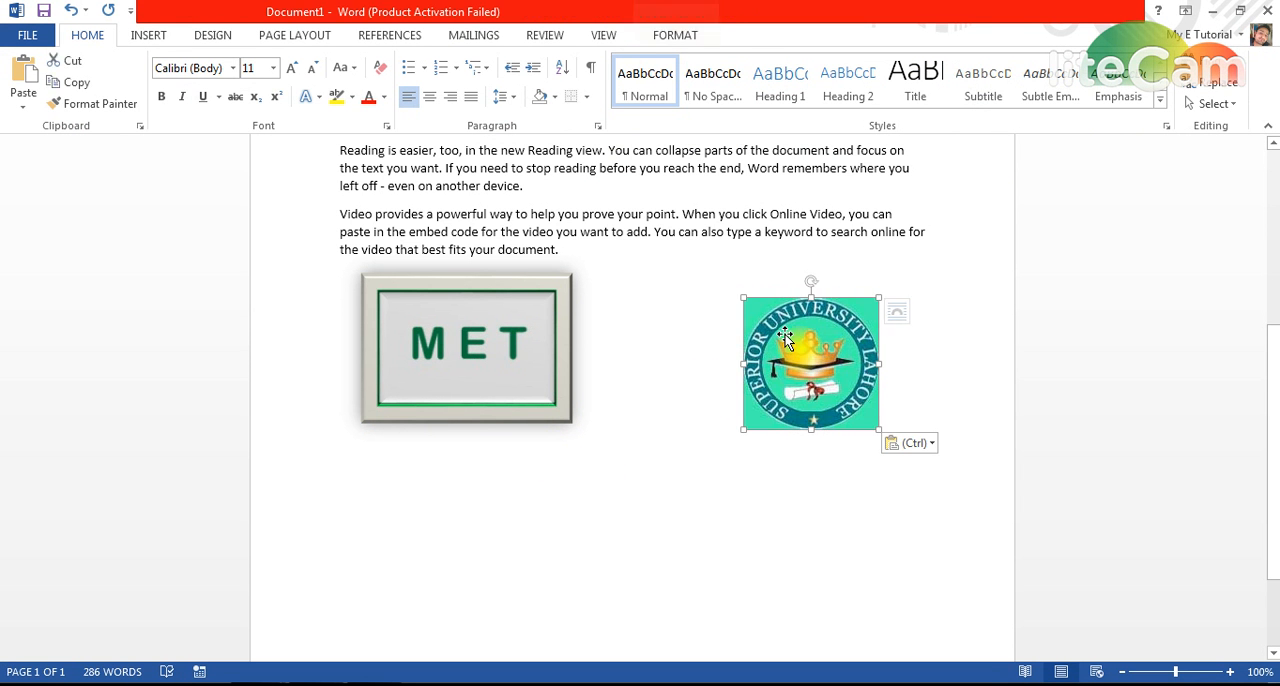
click(876, 95)
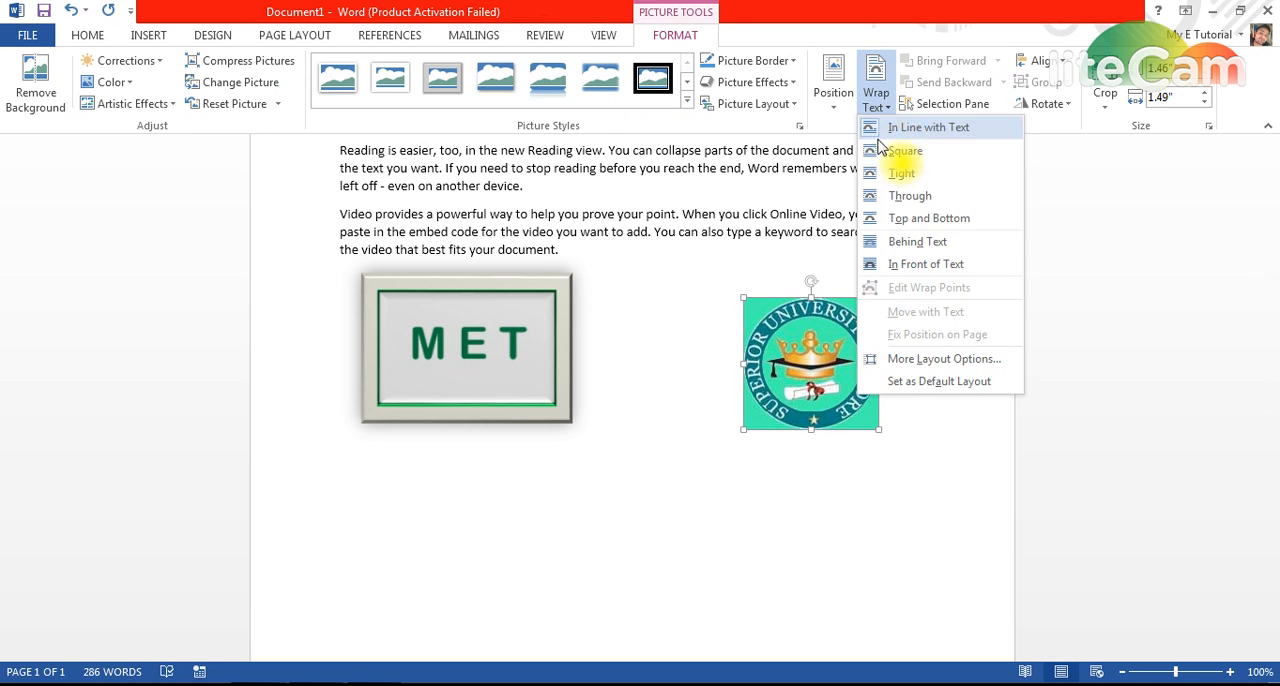
click(911, 244)
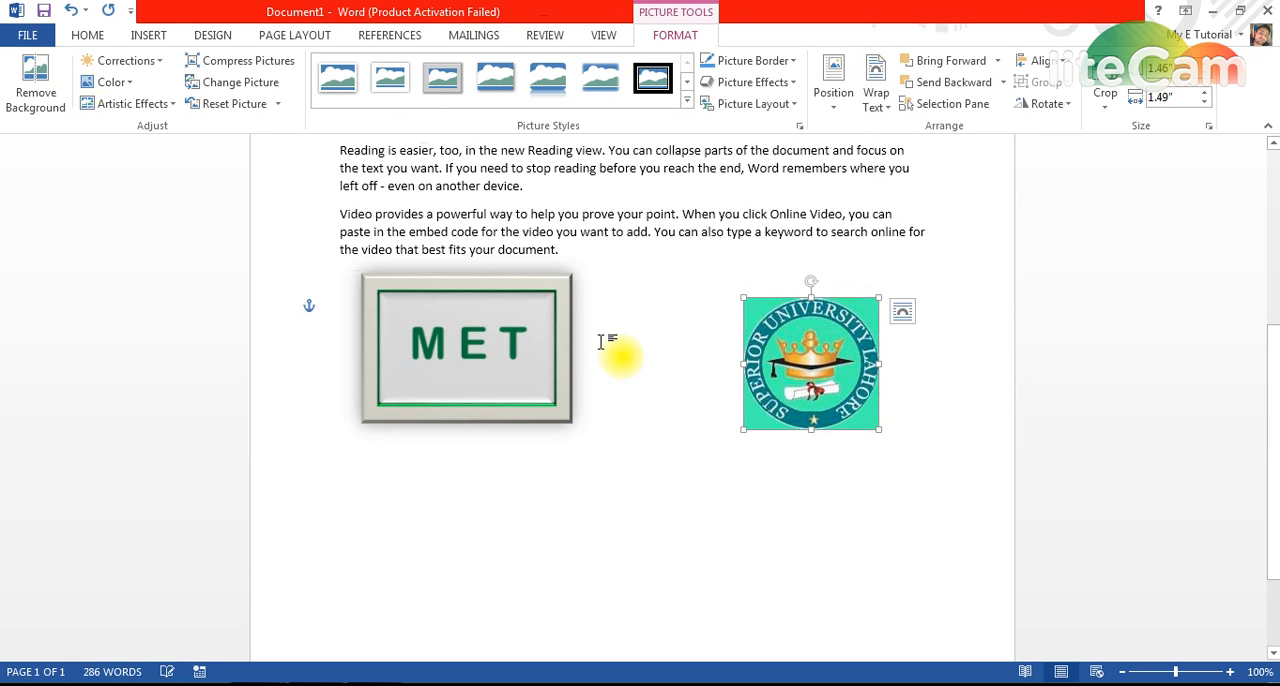
Step: Remove the university logo's background, extending the removal frame to all four picture edges so the whole round emblem is kept
click(35, 78)
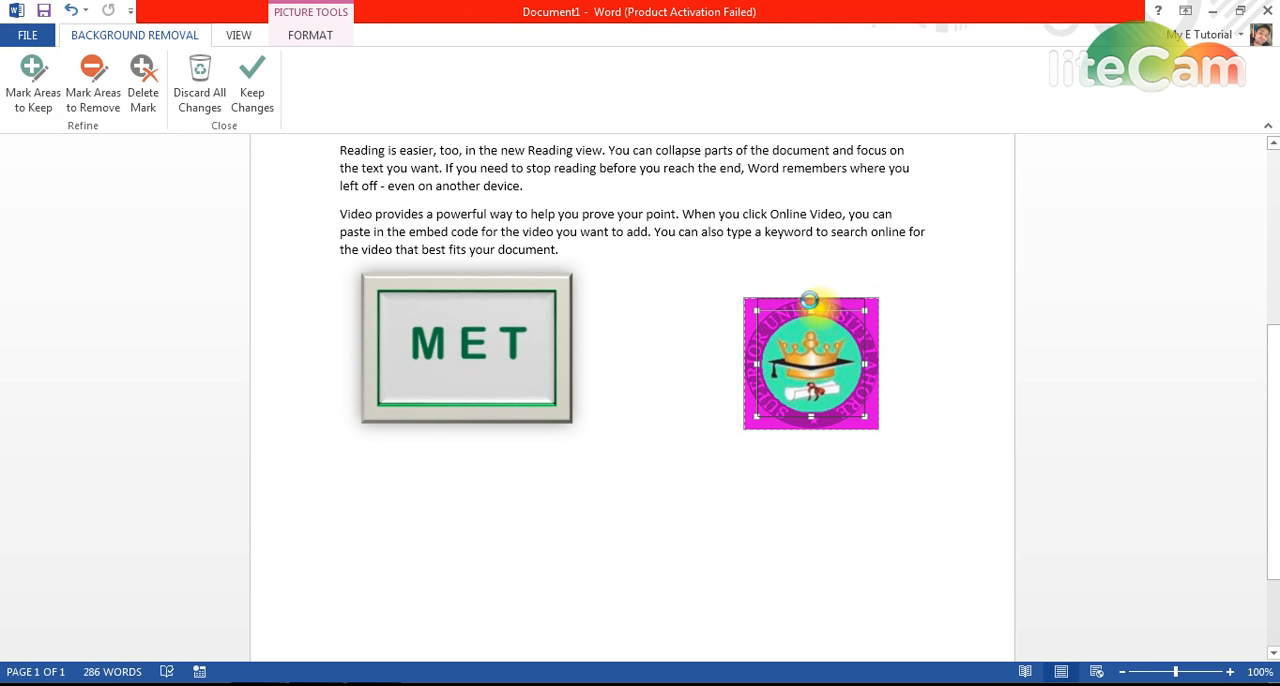
drag(809, 300, 809, 297)
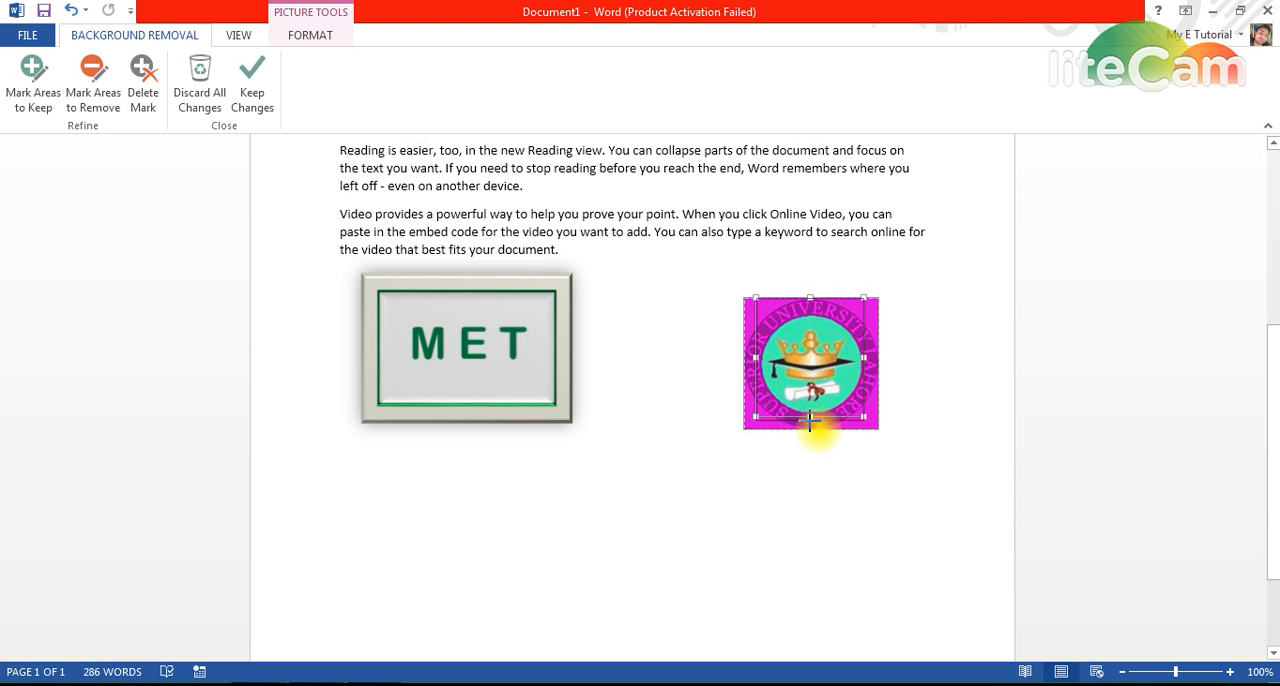
drag(809, 417, 810, 429)
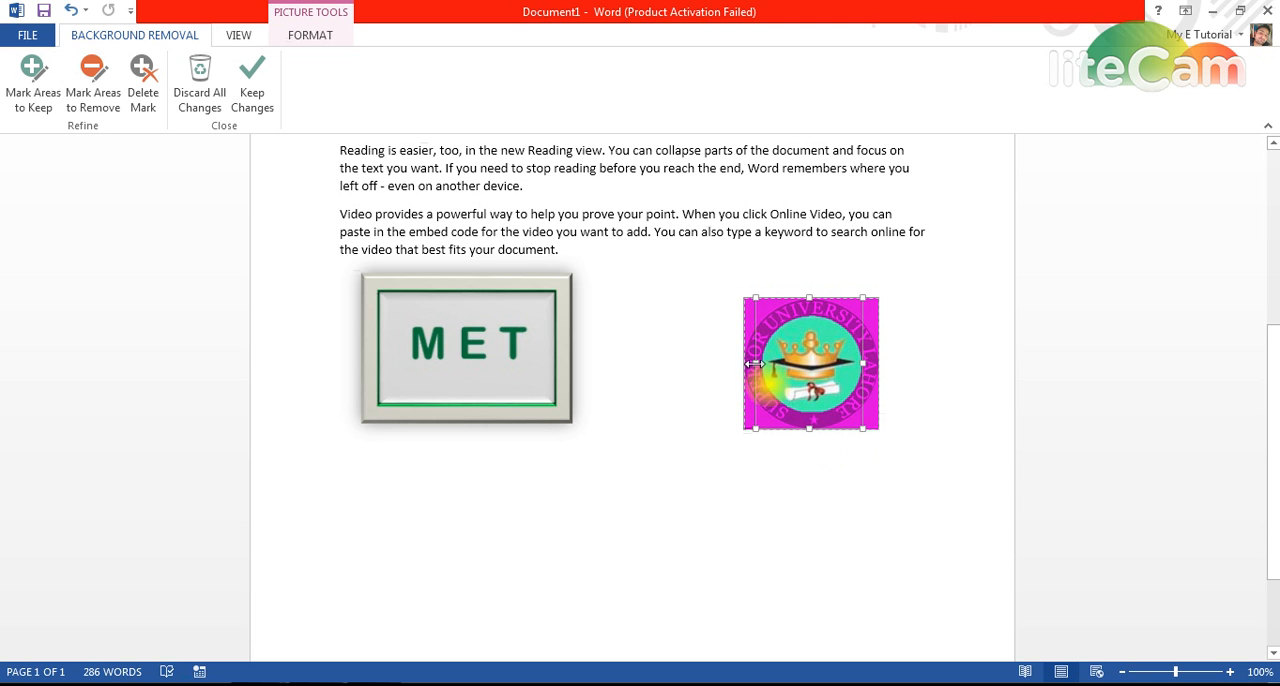
drag(753, 364, 743, 364)
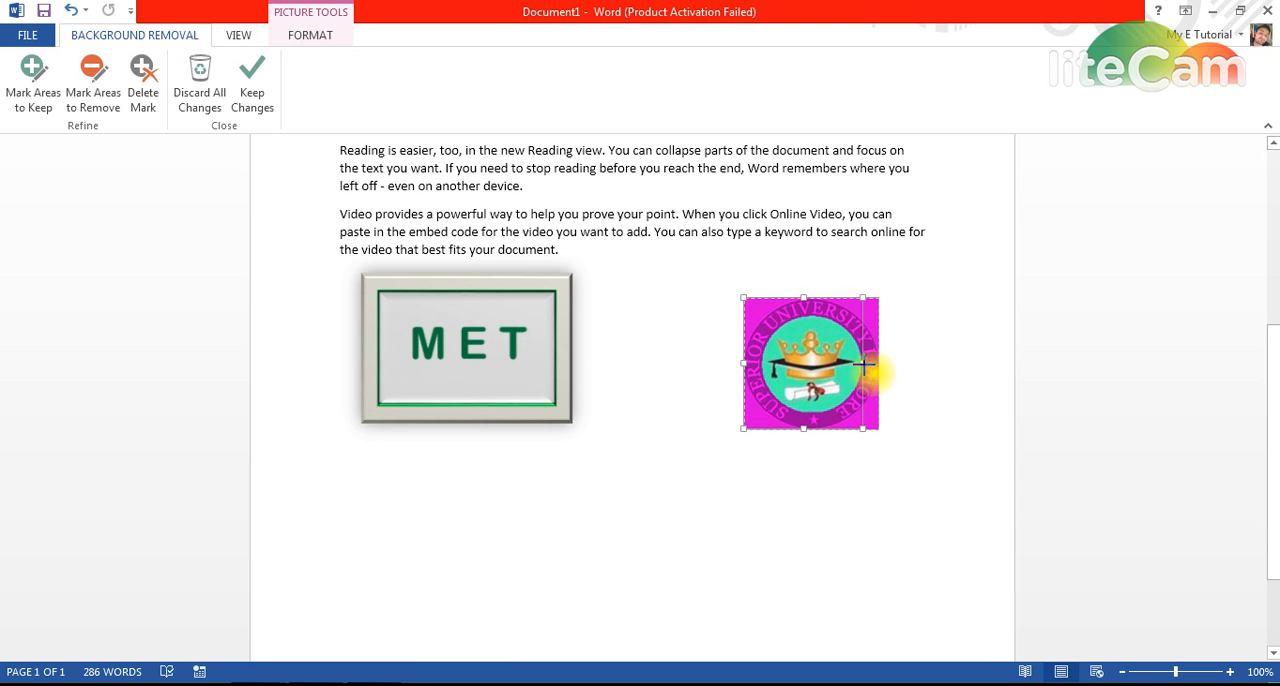
drag(875, 366, 881, 366)
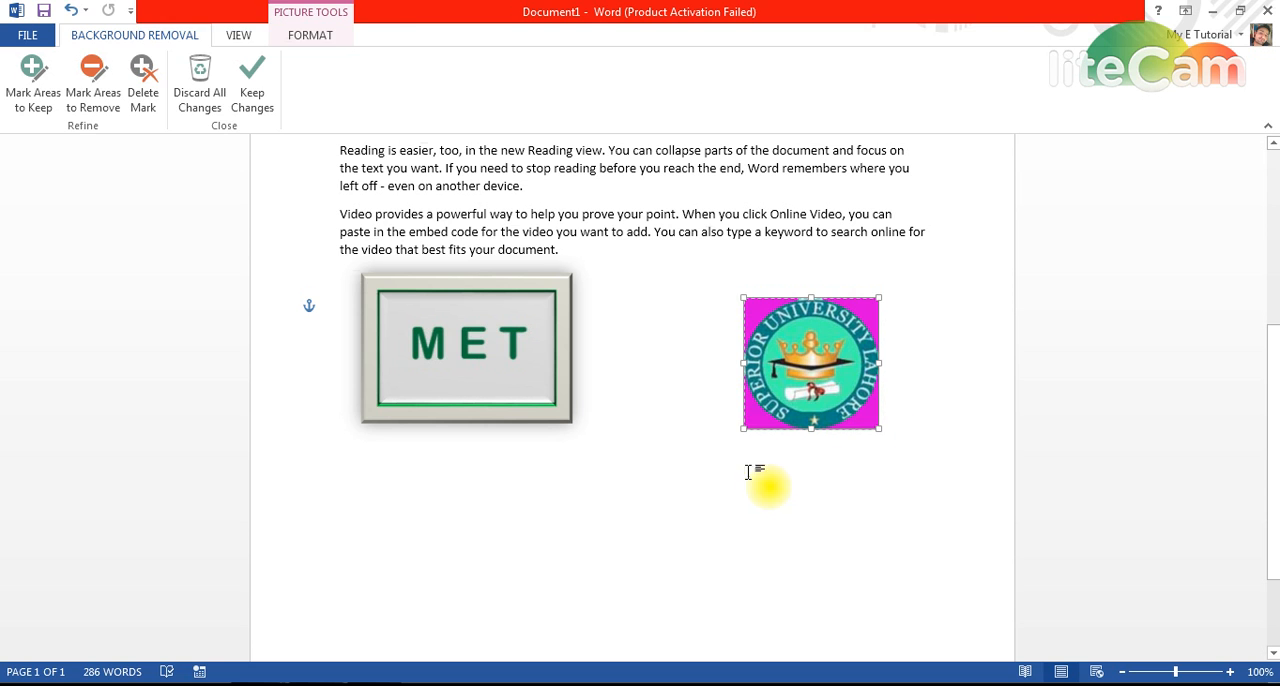
click(713, 470)
click(713, 470)
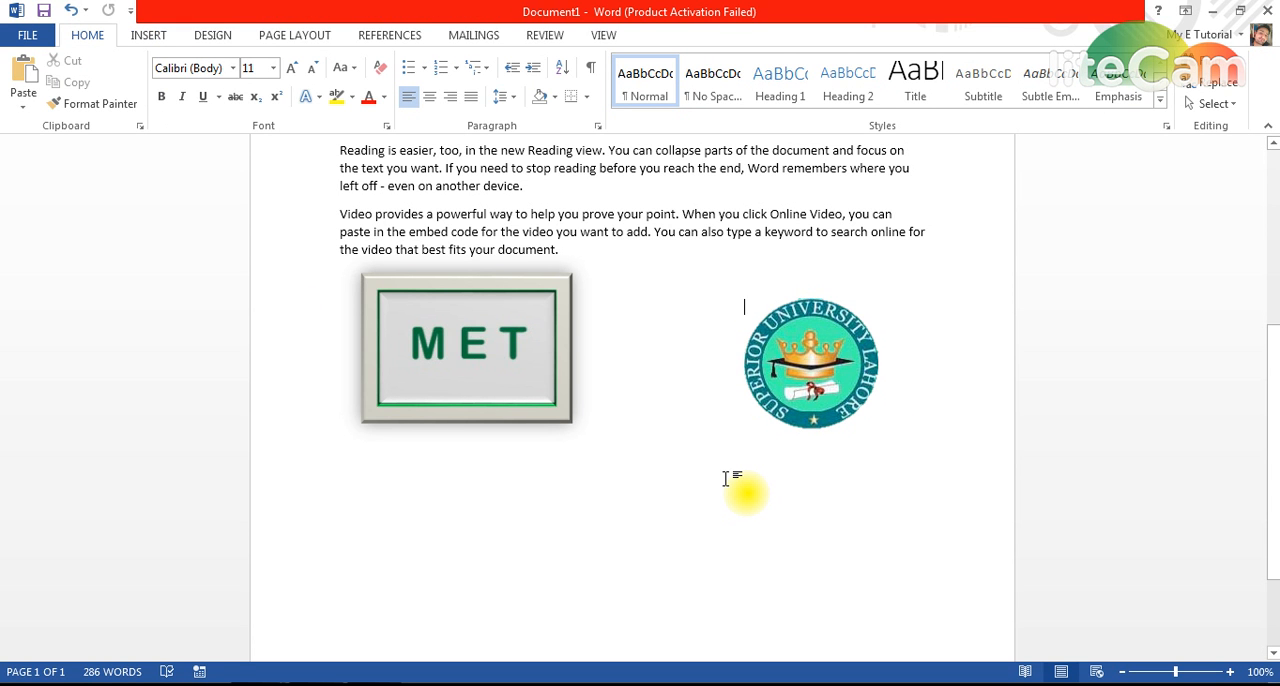